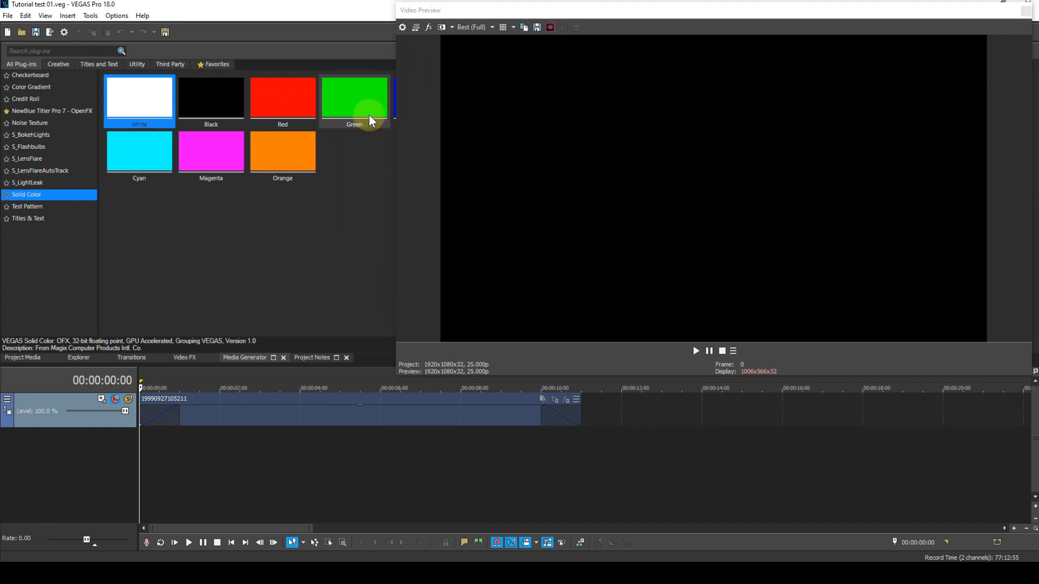
- Add a Green solid color on a new track above the existing clip, disable auto ripple and move the clip back to the timeline start
{"action": "mouse_move", "coordinate": [359, 99]}
{"action": "left_mouse_down"}
{"action": "mouse_move", "coordinate": [263, 239]}
{"action": "mouse_move", "coordinate": [243, 296]}
{"action": "mouse_move", "coordinate": [179, 375]}
{"action": "mouse_move", "coordinate": [141, 378]}
{"action": "left_mouse_up"}
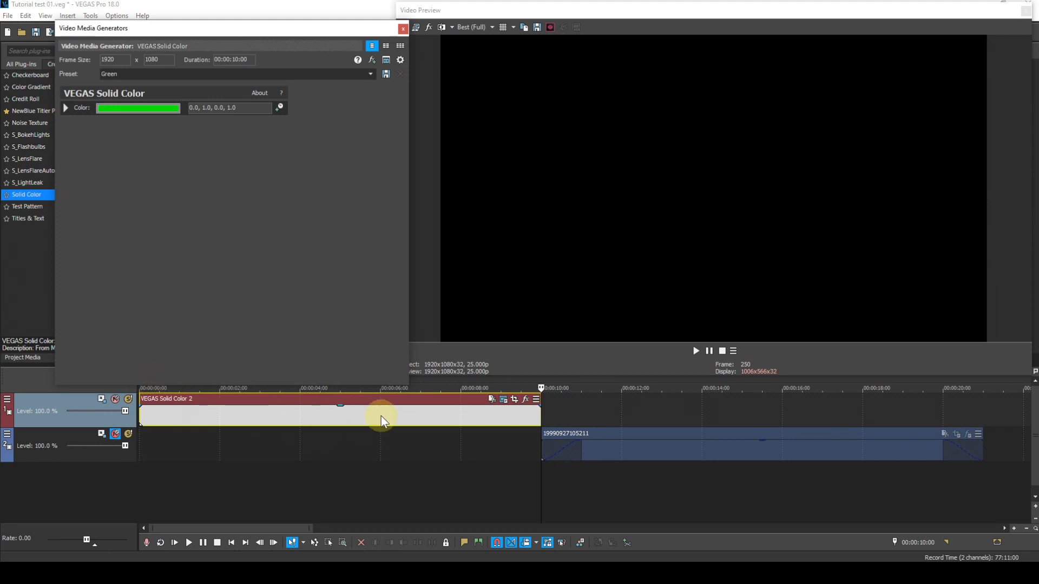
{"action": "left_click", "coordinate": [528, 540]}
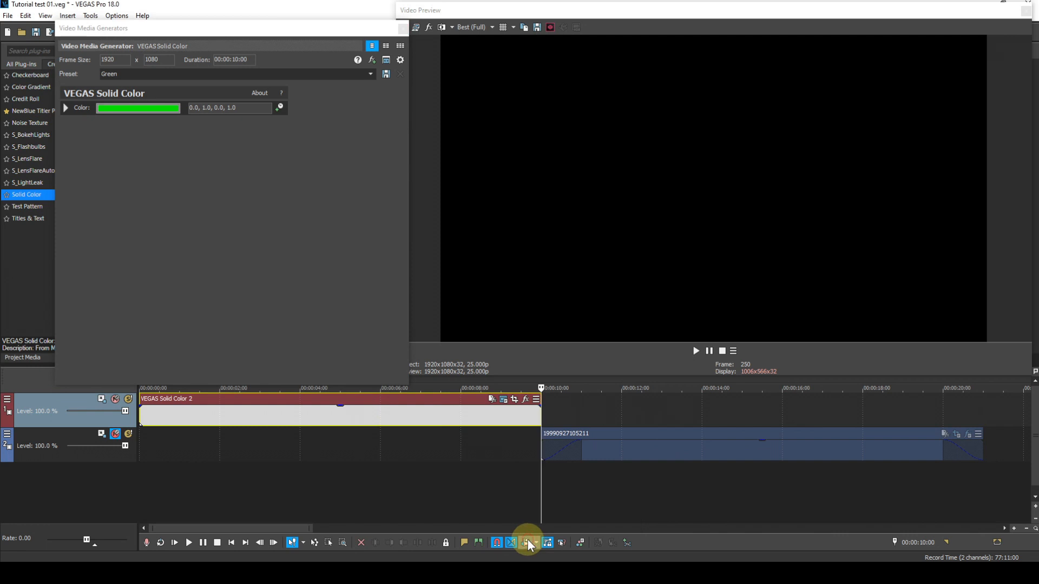
{"action": "left_click_drag", "start_coordinate": [639, 444], "coordinate": [226, 444]}
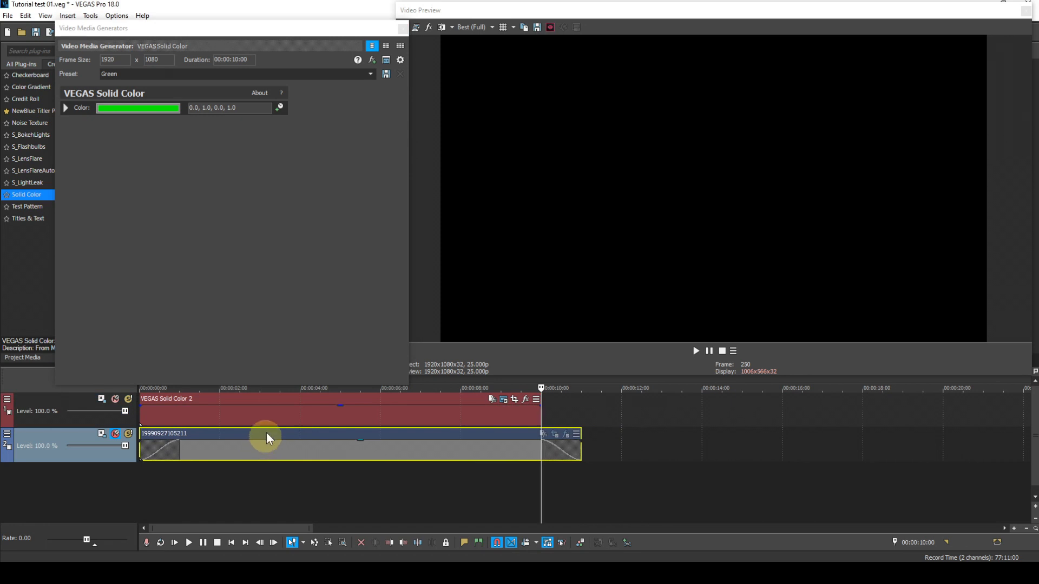
- Set the green solid color's duration to 00:00:07:00 and trim its timeline event to 7 seconds
{"action": "left_click", "coordinate": [238, 61]}
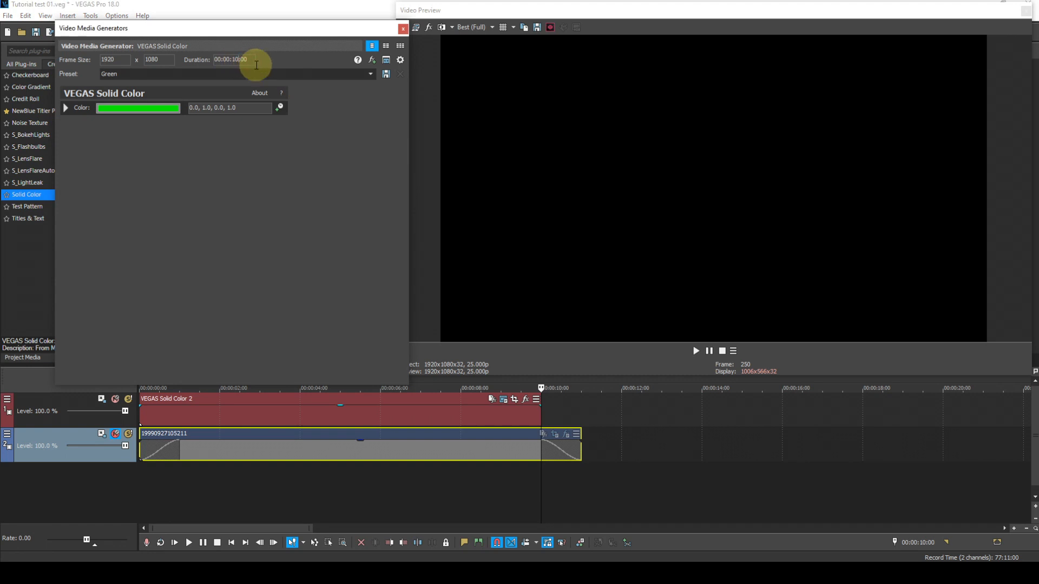
{"action": "key", "text": "BackSpace"}
{"action": "key", "text": "BackSpace"}
{"action": "type", "text": "07"}
{"action": "key", "text": "Return"}
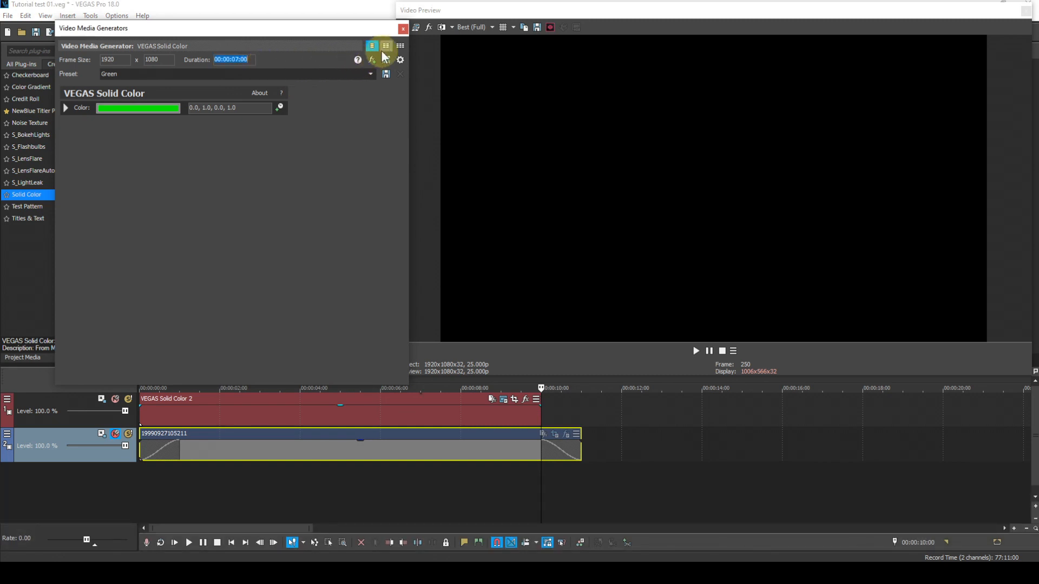
{"action": "left_click", "coordinate": [402, 28]}
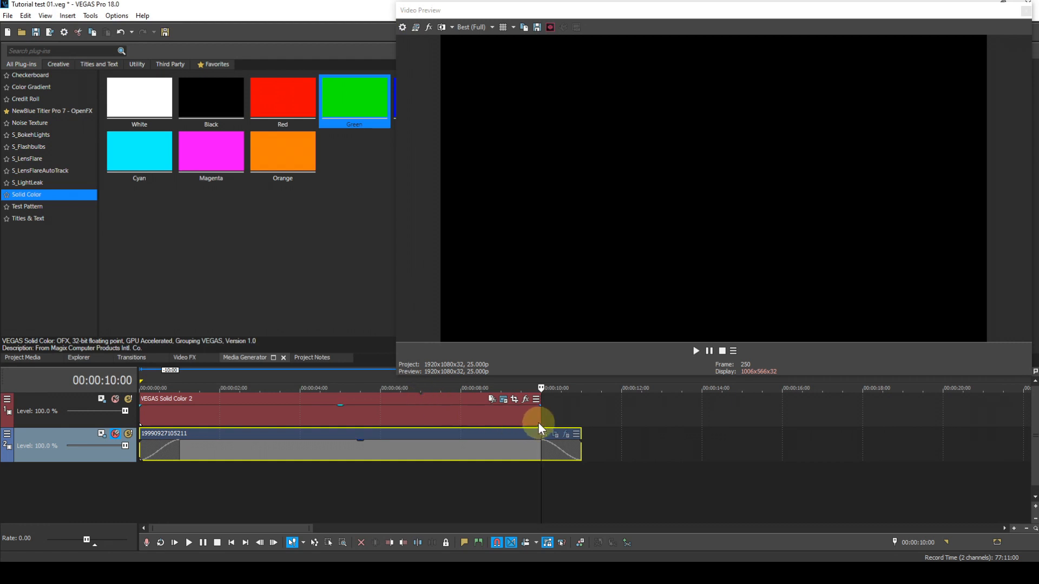
{"action": "left_click_drag", "start_coordinate": [539, 421], "coordinate": [424, 419]}
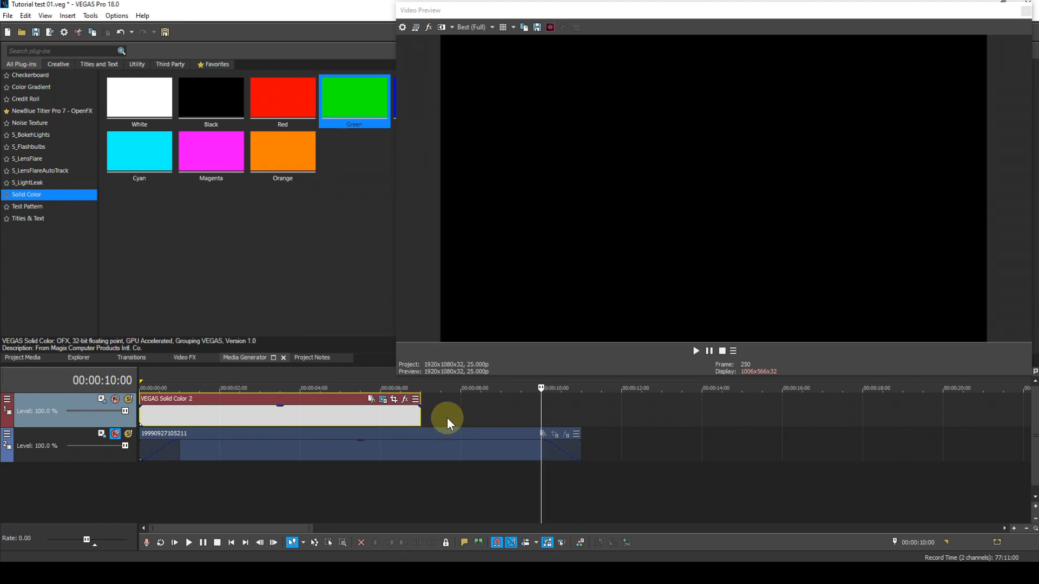
- Rename the green solid color's track as Text Background
{"action": "right_click", "coordinate": [73, 401]}
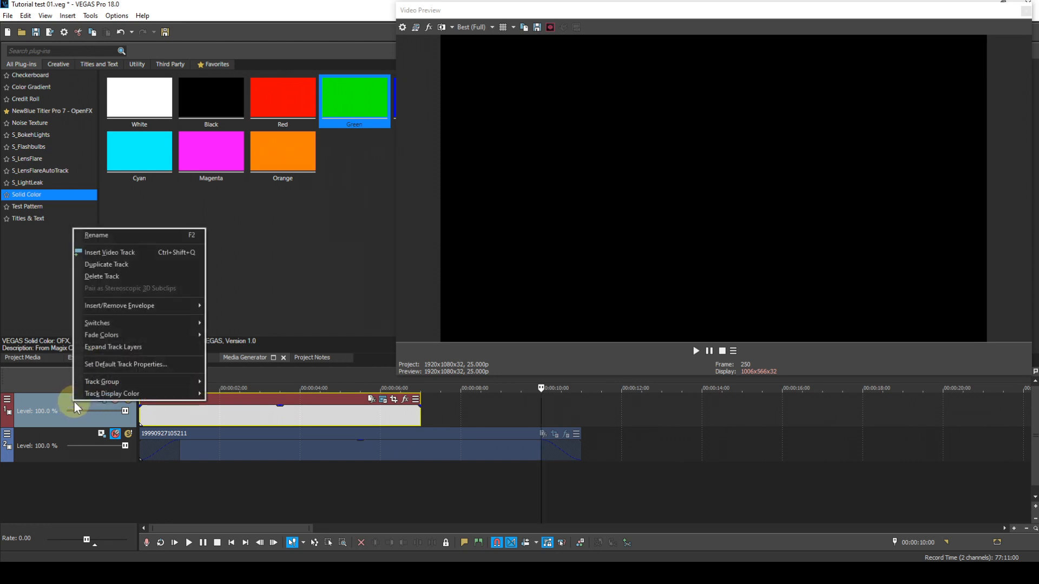
{"action": "left_click", "coordinate": [125, 238]}
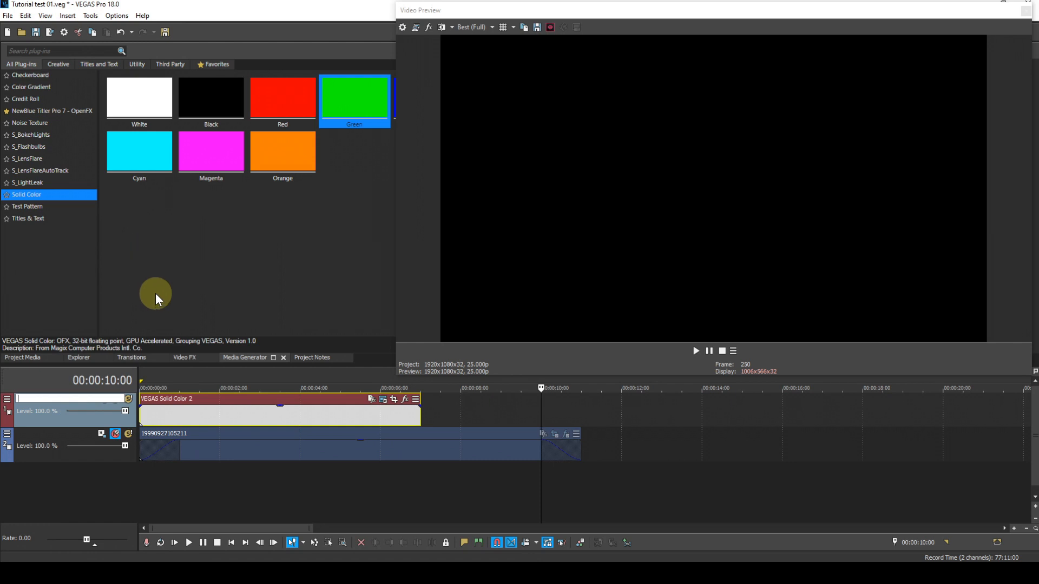
{"action": "type", "text": "Text Background"}
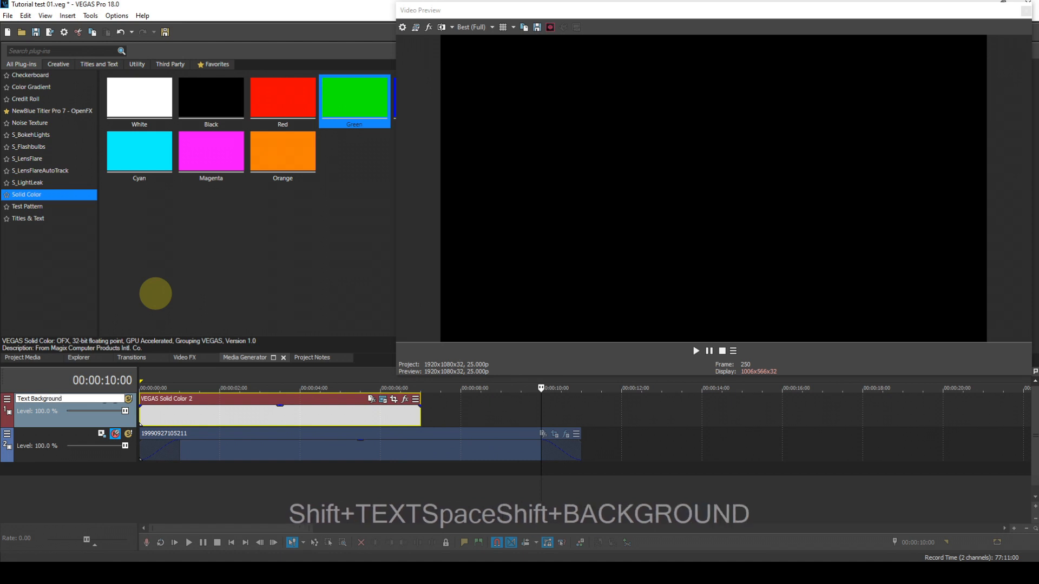
{"action": "key", "text": "Return"}
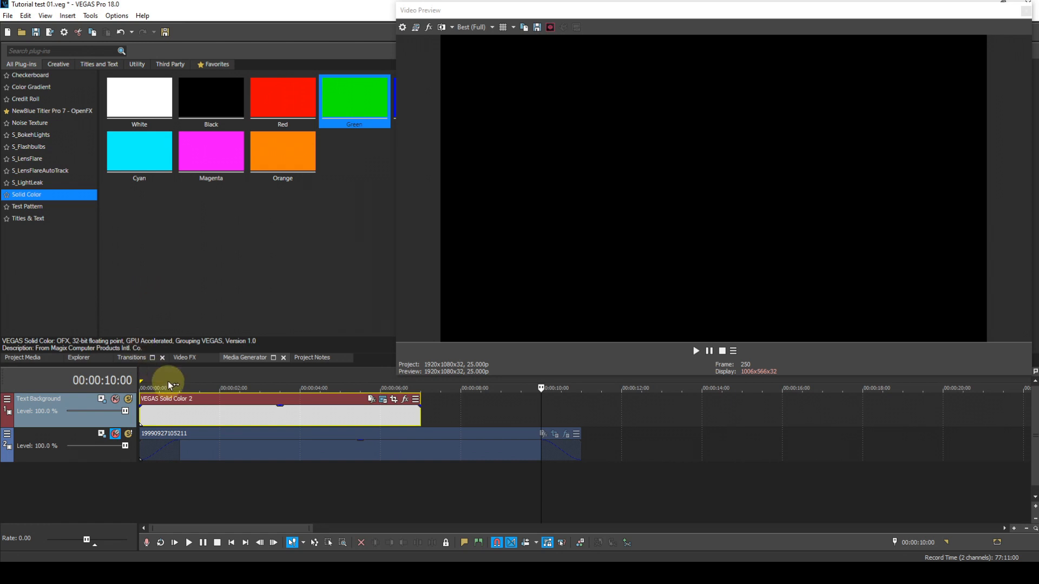
- Preview the green solid at 00:00:02:20 and check which controls are enabled in the video track headers
{"action": "left_click", "coordinate": [253, 390]}
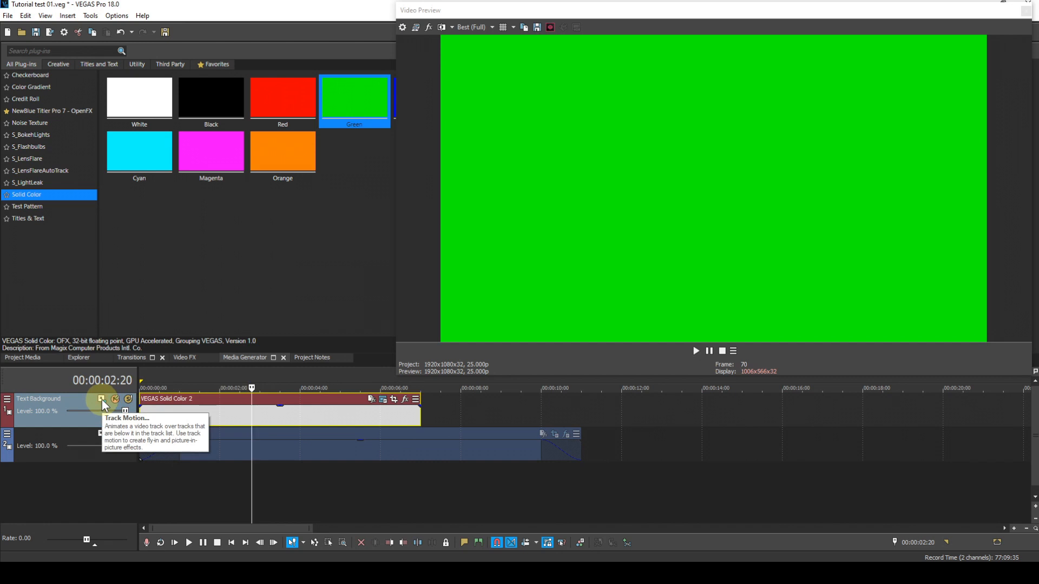
{"action": "left_click", "coordinate": [8, 400]}
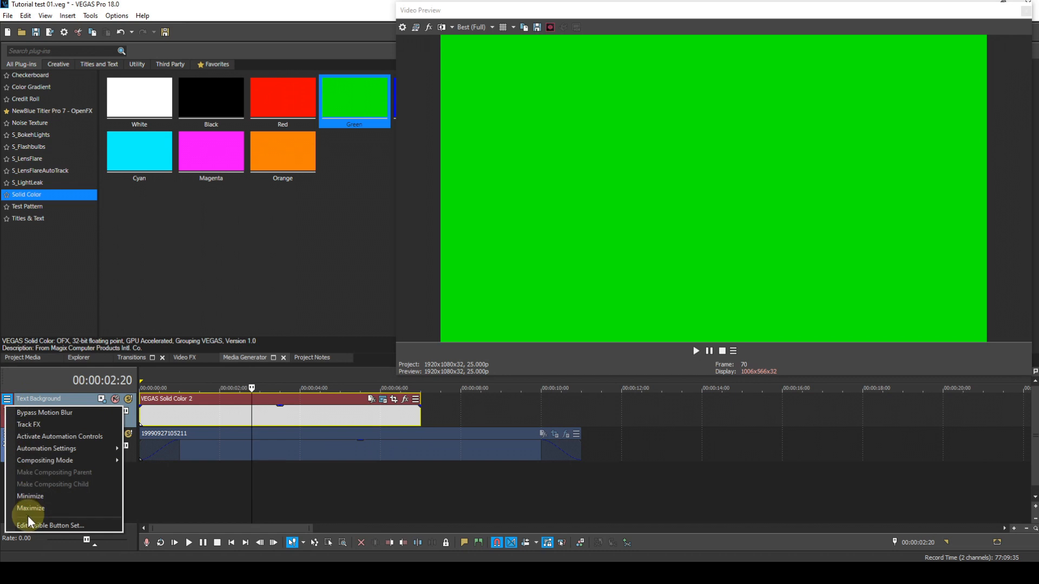
{"action": "left_click", "coordinate": [29, 525]}
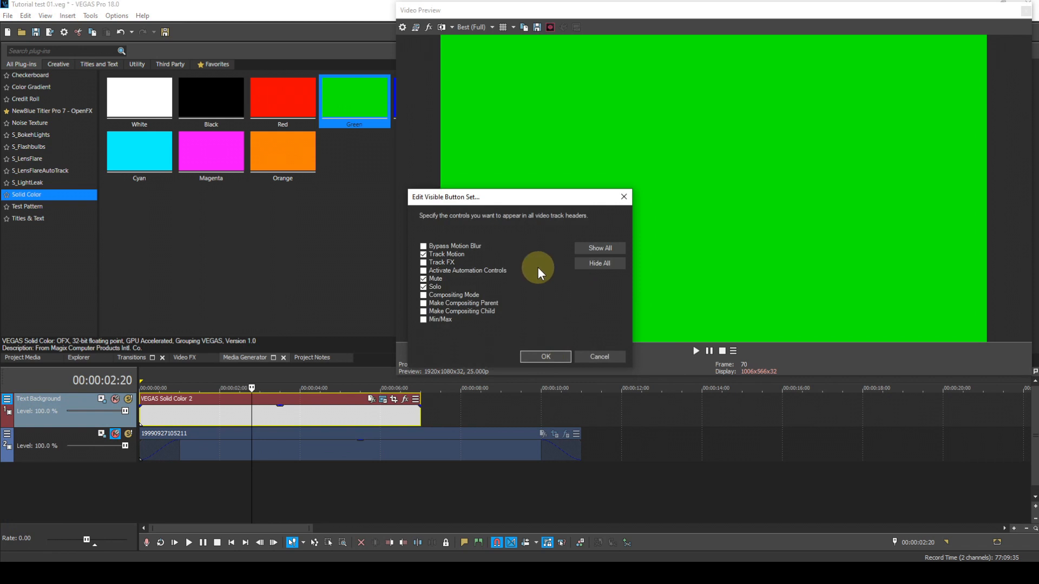
{"action": "left_click", "coordinate": [602, 357]}
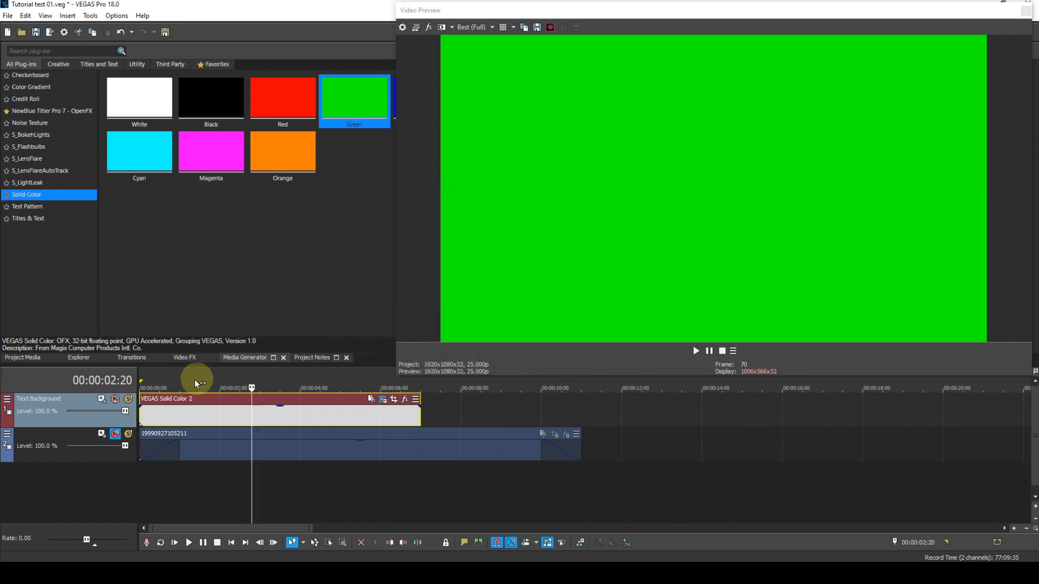
- In the Text Background track's Track Motion, with the synced cursor at the first frame, set the height to 110 and the width to 1120
{"action": "left_click", "coordinate": [103, 399]}
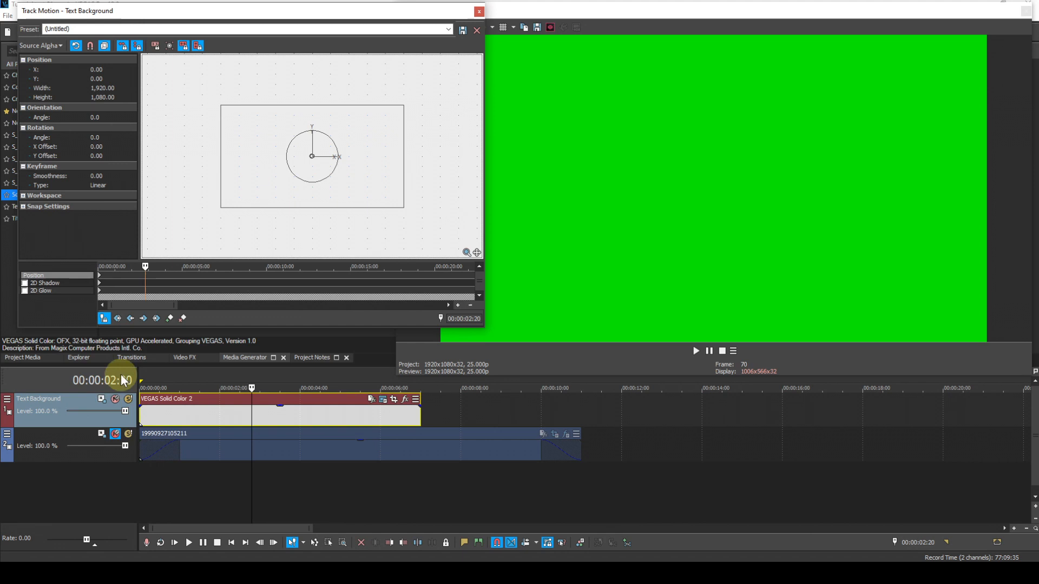
{"action": "left_click", "coordinate": [119, 318]}
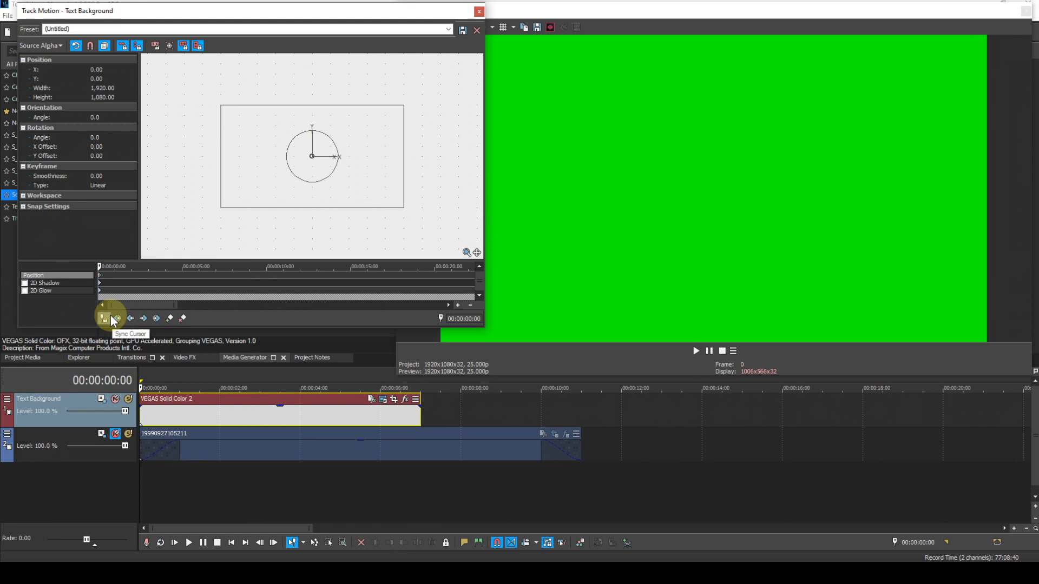
{"action": "left_click", "coordinate": [107, 318]}
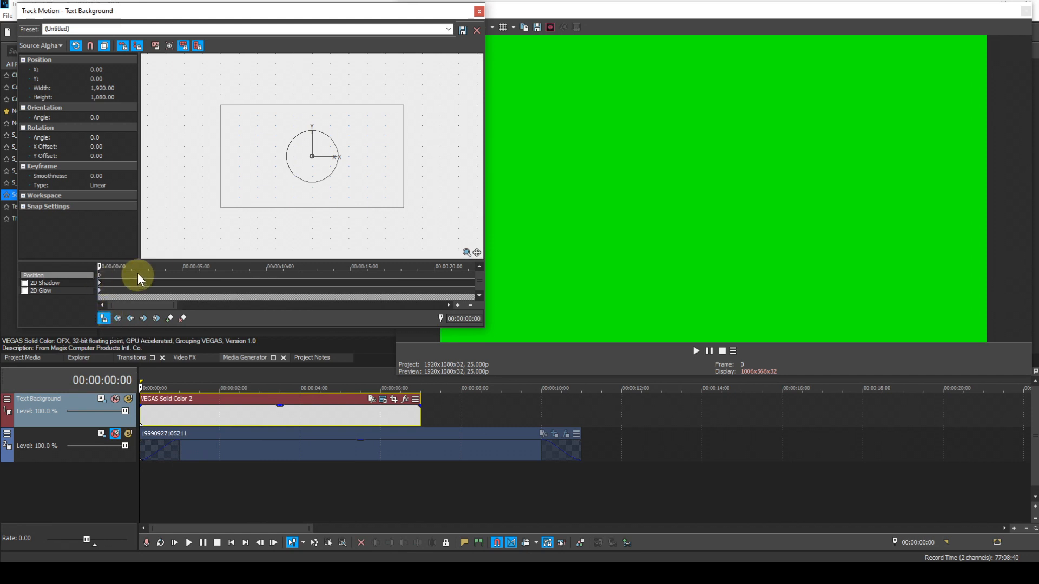
{"action": "left_click", "coordinate": [110, 97]}
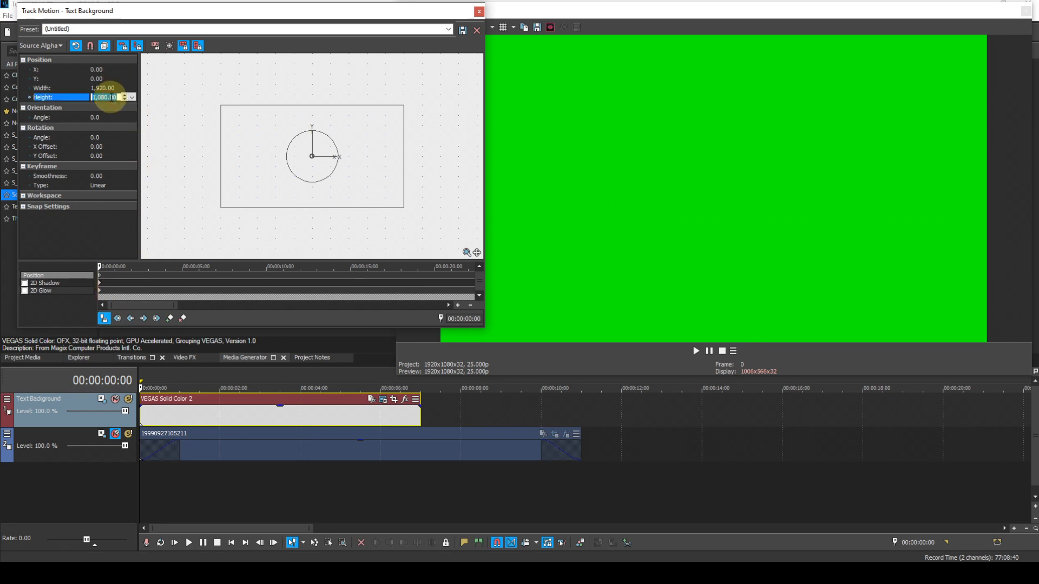
{"action": "type", "text": "110"}
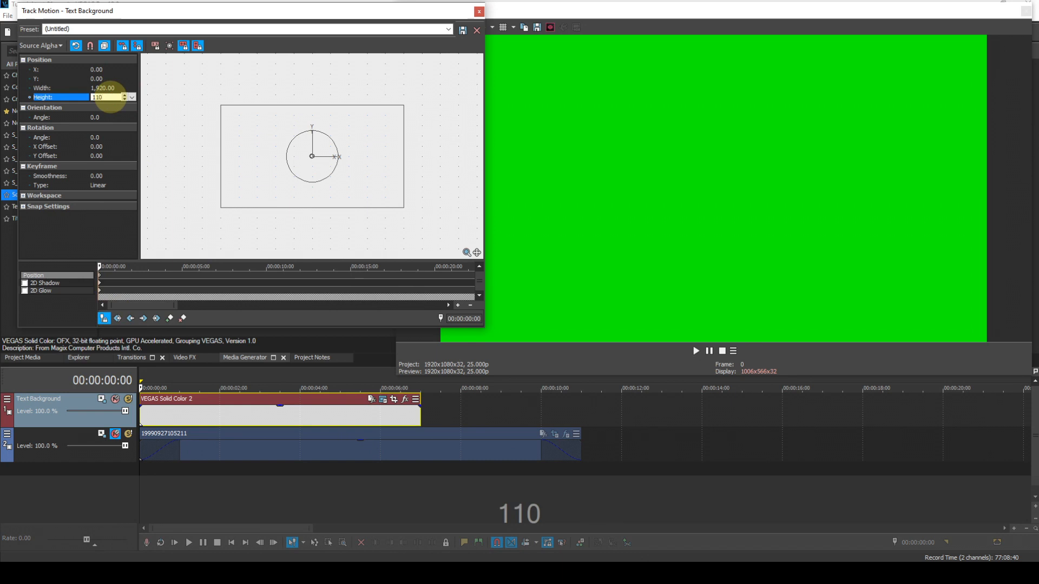
{"action": "key", "text": "Return"}
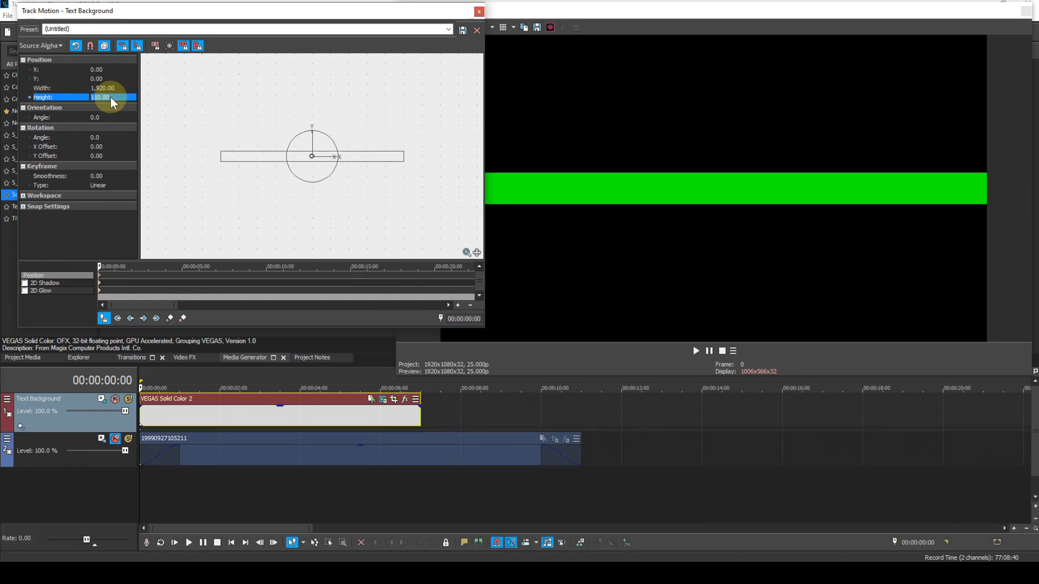
{"action": "left_click", "coordinate": [107, 88]}
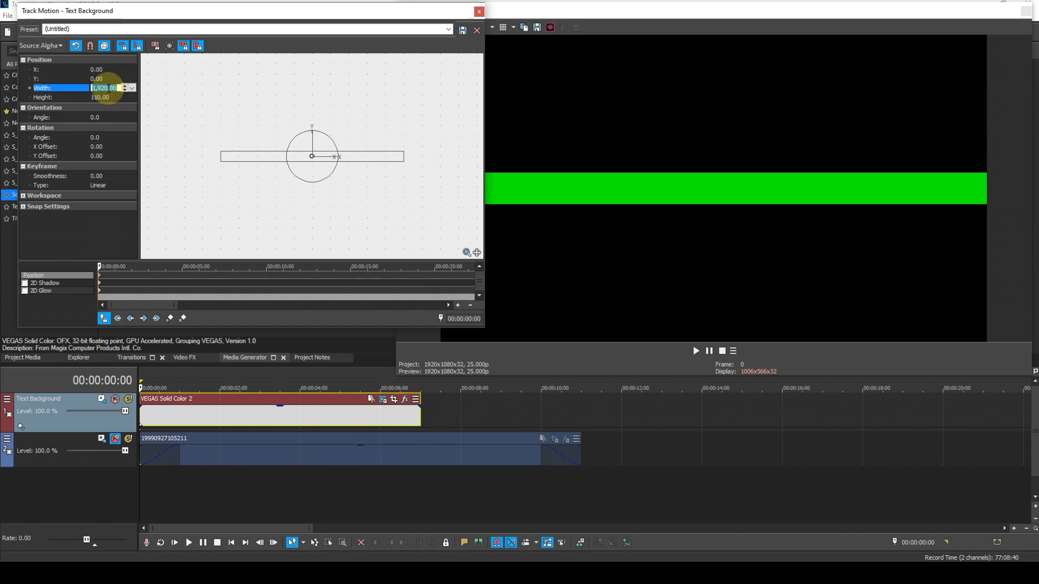
{"action": "type", "text": "1120"}
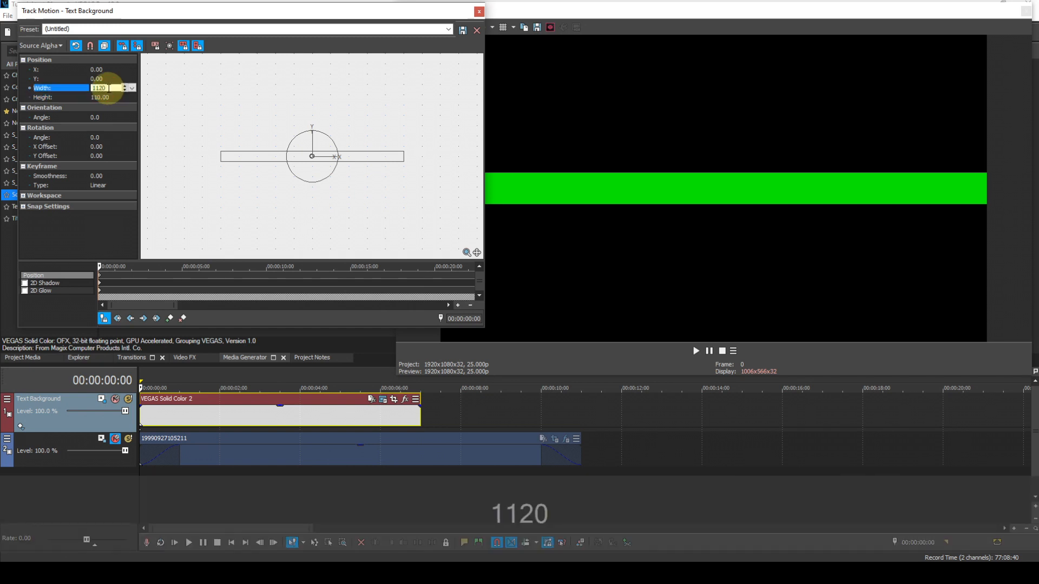
{"action": "key", "text": "Return"}
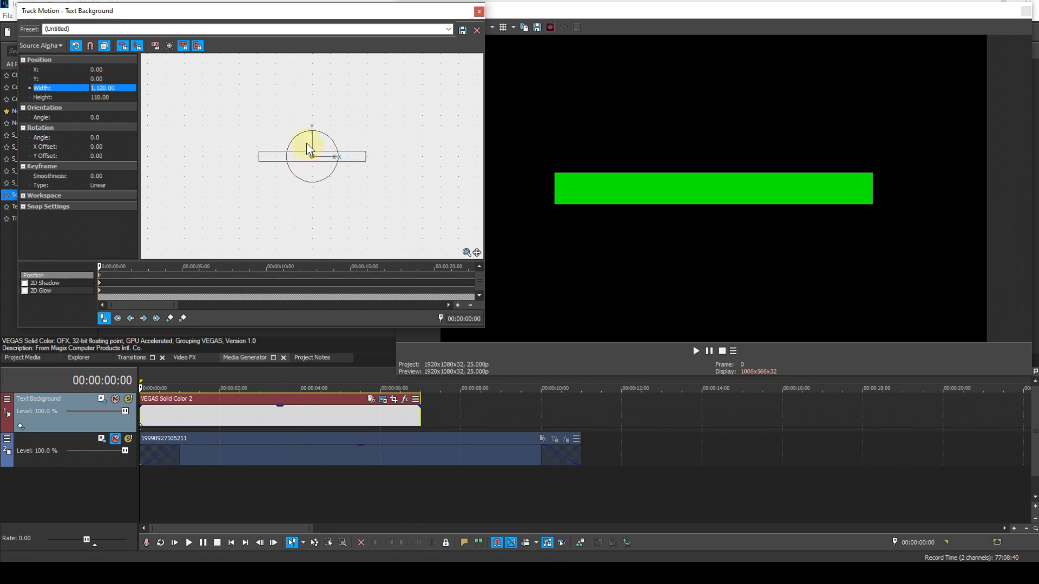
- Set the Text Background track's vertical position to -400 and close Track Motion
{"action": "left_click", "coordinate": [102, 77]}
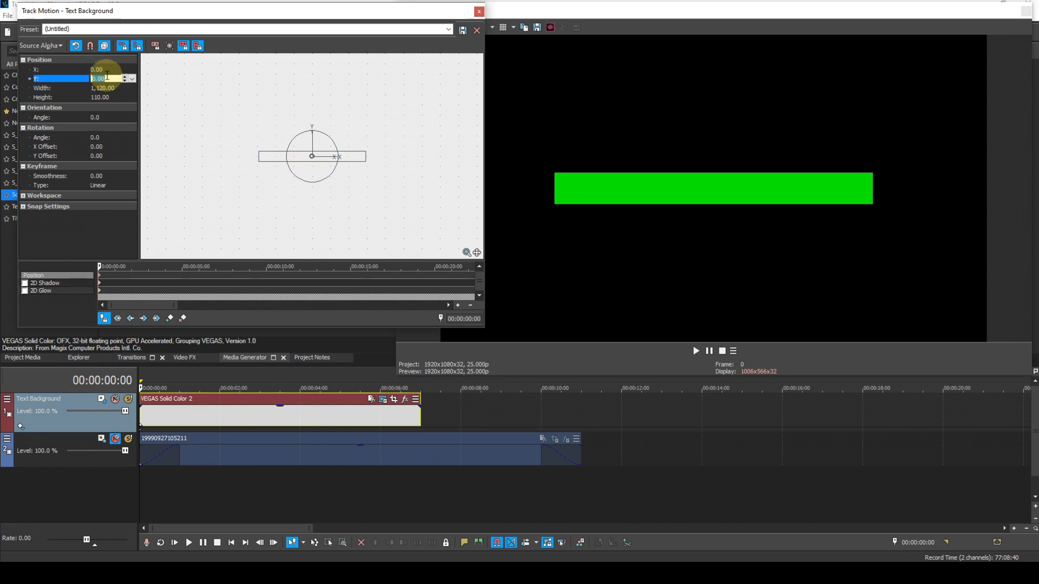
{"action": "type", "text": "-400"}
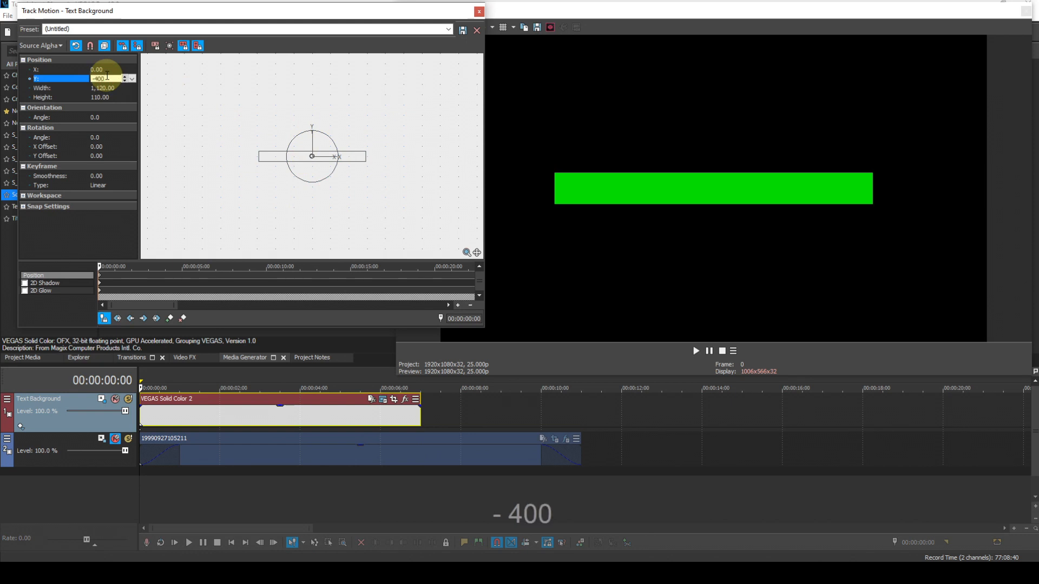
{"action": "key", "text": "Return"}
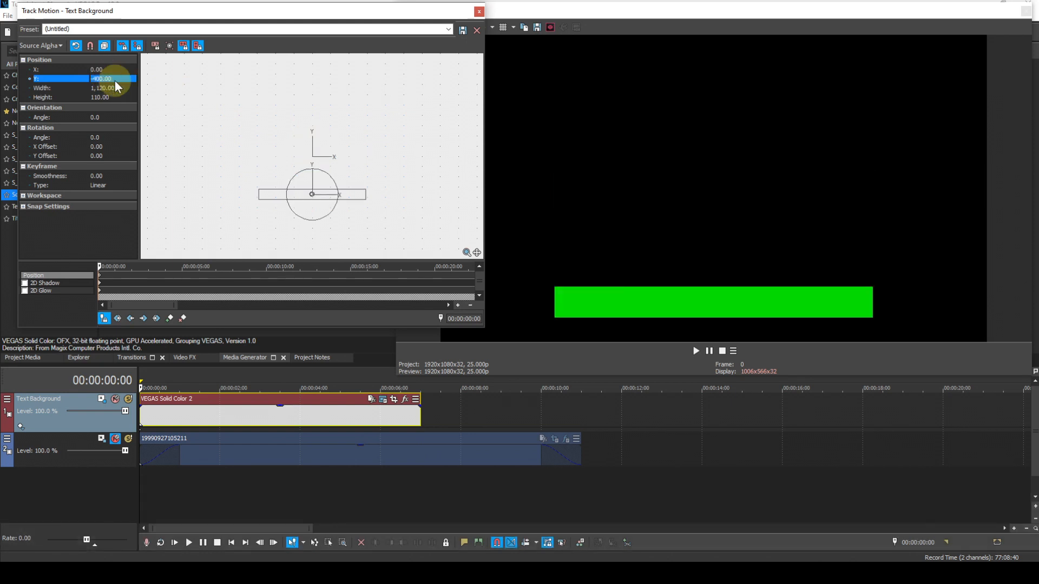
{"action": "left_click", "coordinate": [479, 12]}
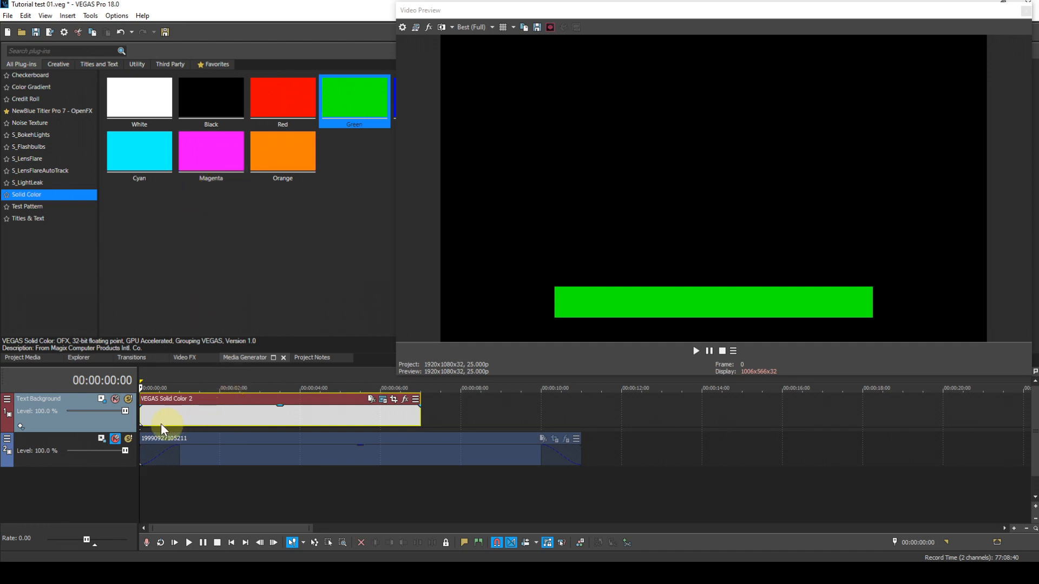
- Insert a video track directly below Text Background and place a White solid color at its start
{"action": "left_click", "coordinate": [84, 444]}
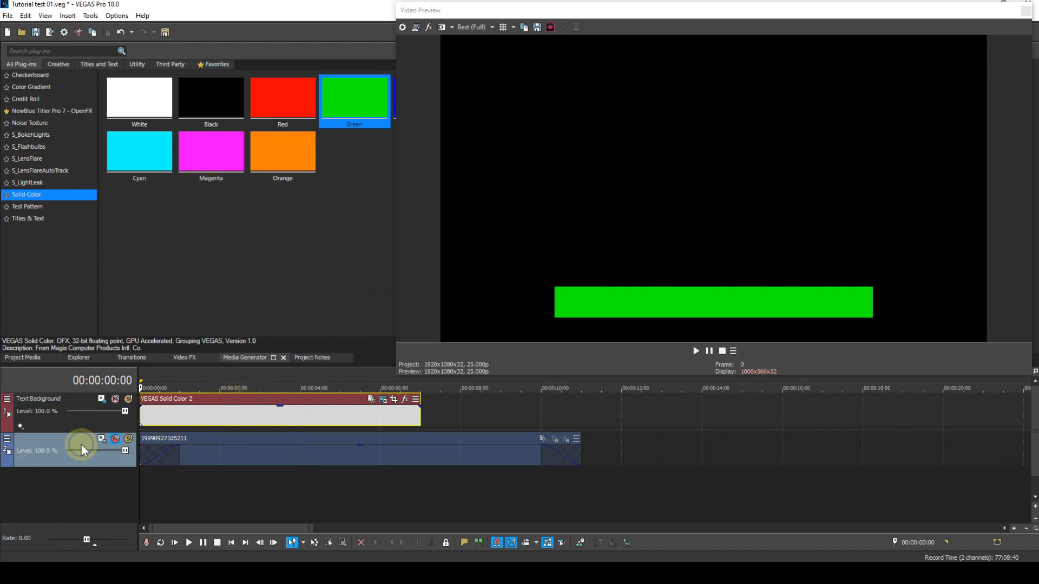
{"action": "right_click", "coordinate": [80, 444]}
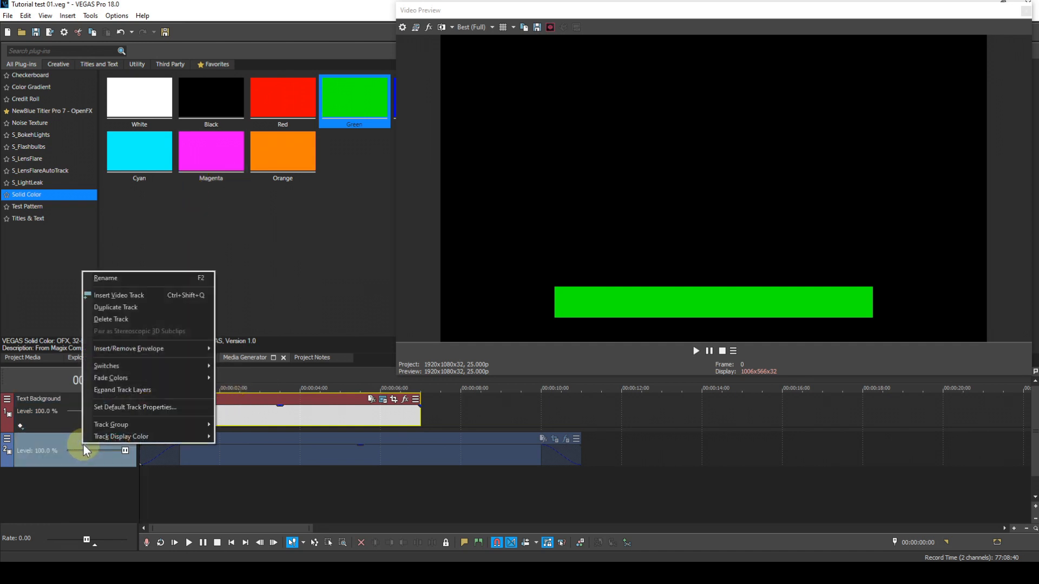
{"action": "left_click", "coordinate": [139, 295]}
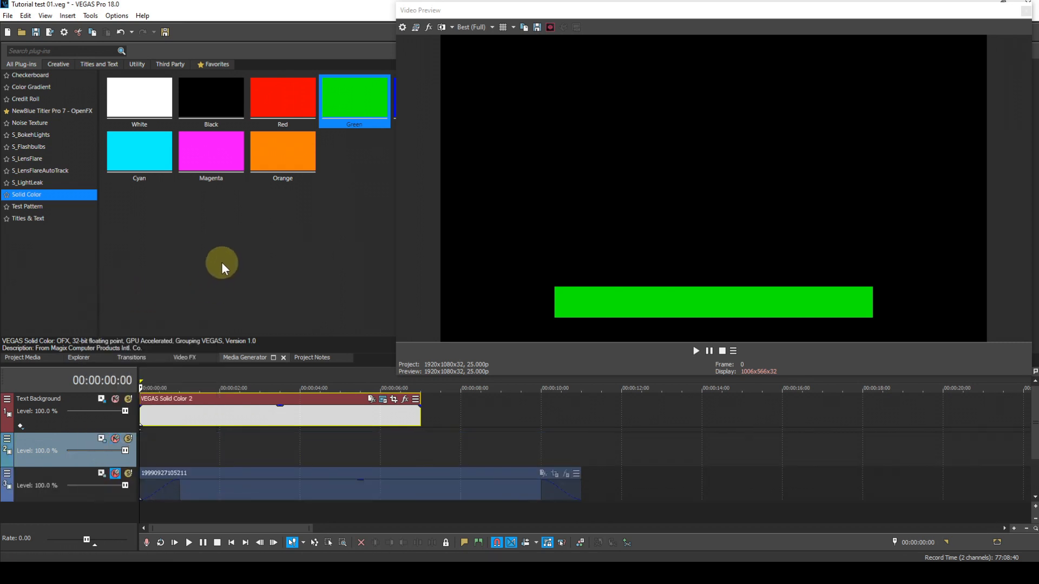
{"action": "left_click_drag", "start_coordinate": [148, 98], "coordinate": [145, 439]}
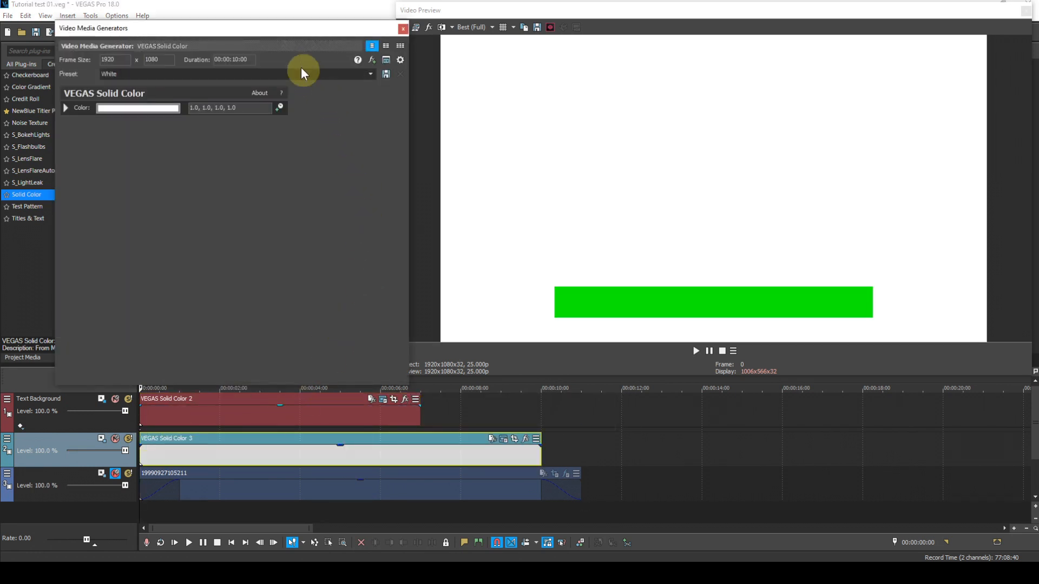
- Set the white solid color's duration to 00:00:07:00 and trim its event to match the green one
{"action": "left_click", "coordinate": [239, 60]}
{"action": "key", "text": "BackSpace"}
{"action": "key", "text": "BackSpace"}
{"action": "type", "text": "07"}
{"action": "key", "text": "Return"}
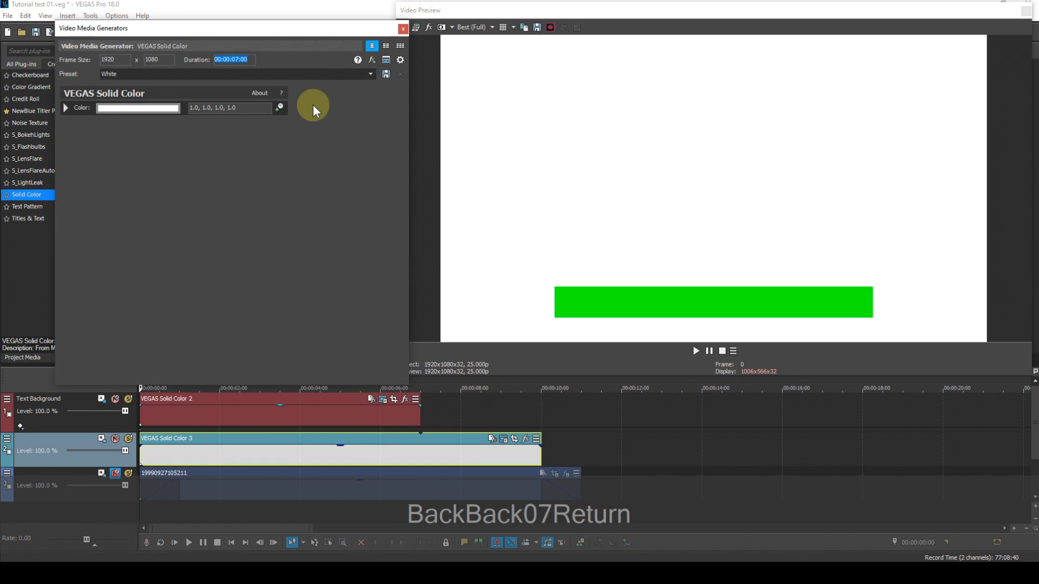
{"action": "left_click", "coordinate": [402, 29]}
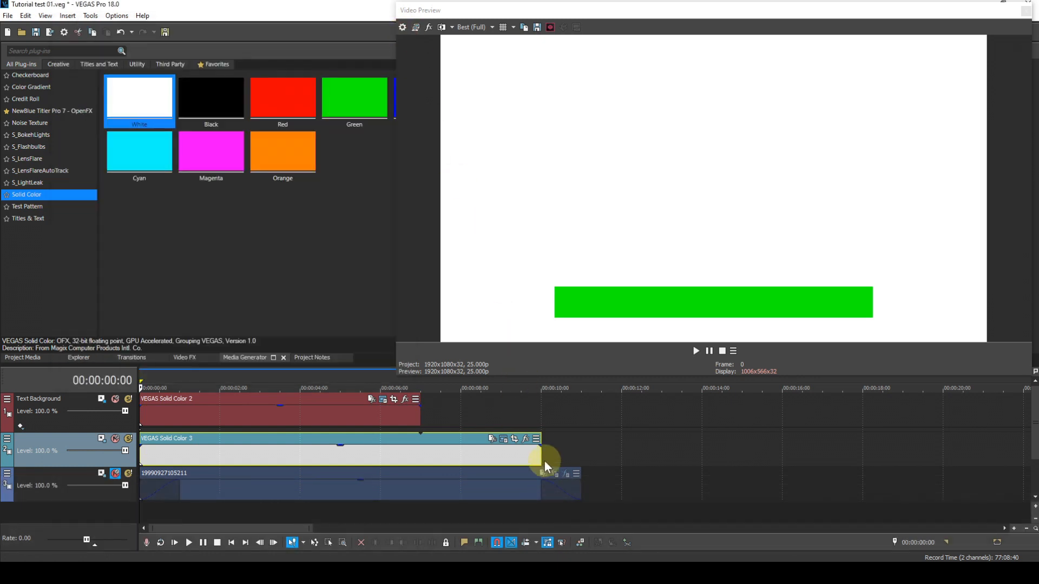
{"action": "left_click_drag", "start_coordinate": [541, 460], "coordinate": [427, 460]}
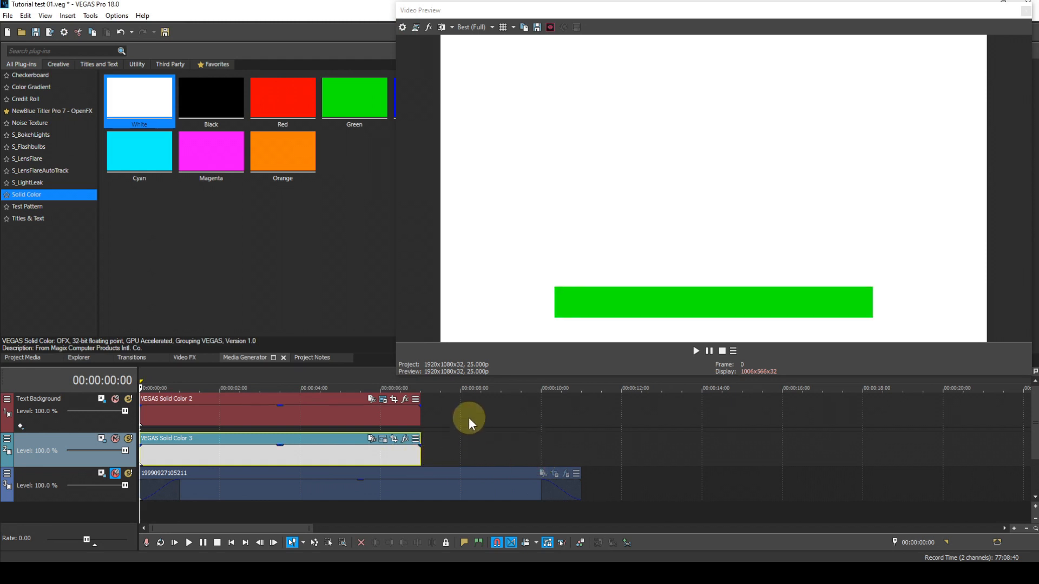
- Rename the white solid color's track as Border
{"action": "left_click", "coordinate": [56, 442]}
{"action": "right_click", "coordinate": [61, 441]}
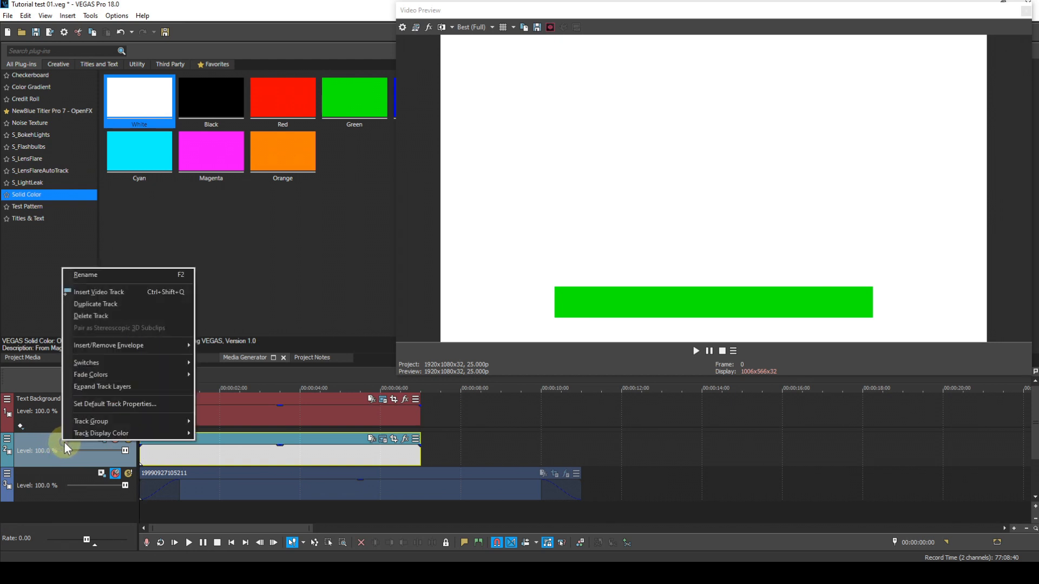
{"action": "left_click", "coordinate": [105, 276]}
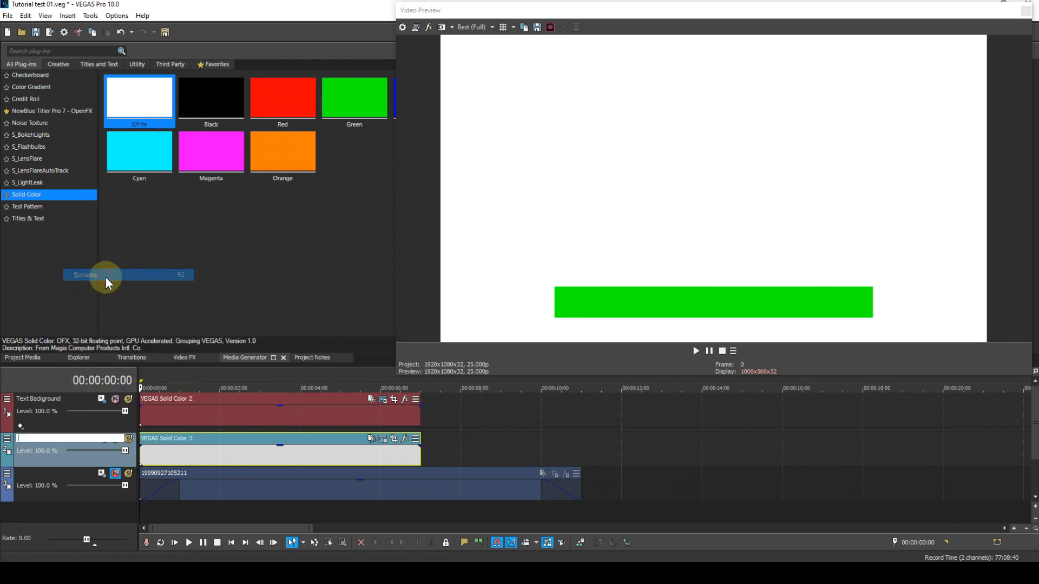
{"action": "type", "text": "Bo"}
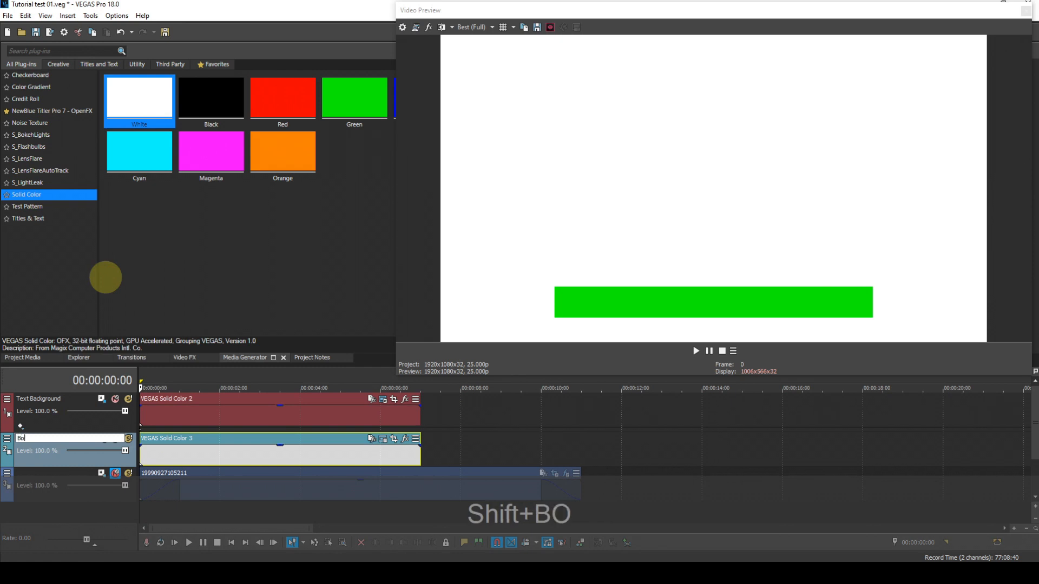
{"action": "type", "text": "rder"}
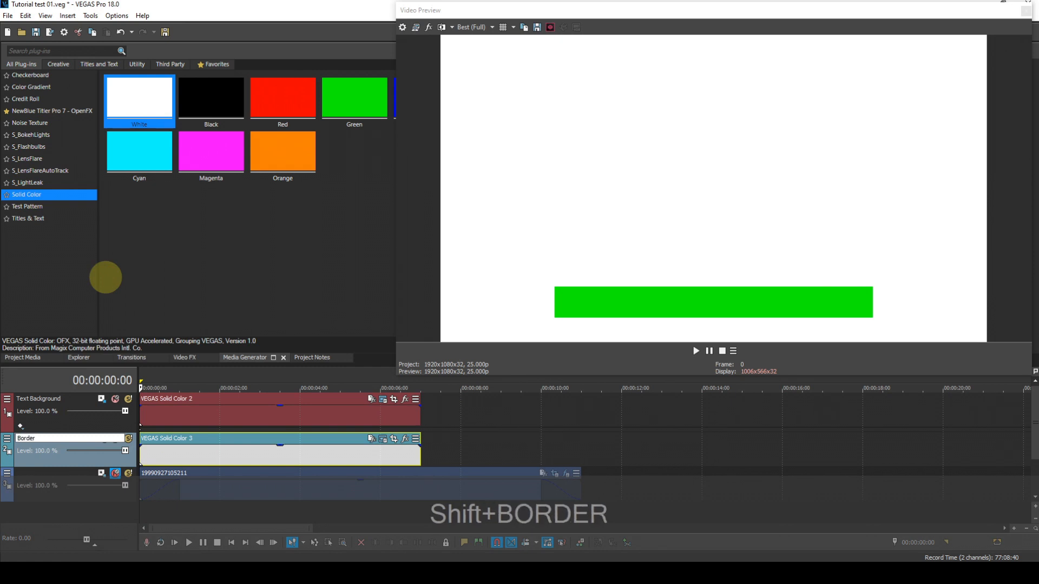
{"action": "key", "text": "Return"}
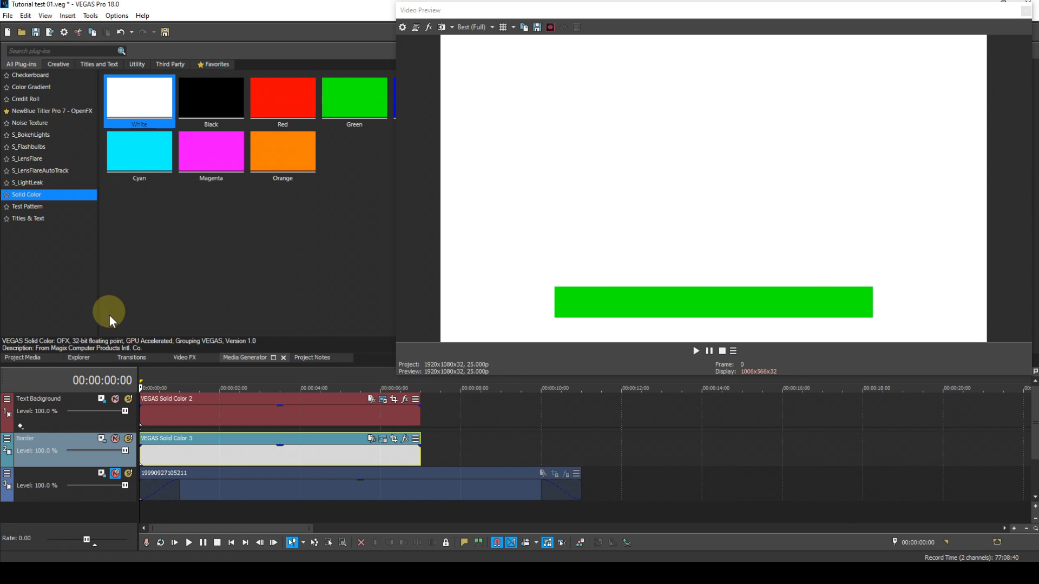
- In the Border track's Track Motion, set the height to 135 and the width to 1145
{"action": "left_click", "coordinate": [102, 439]}
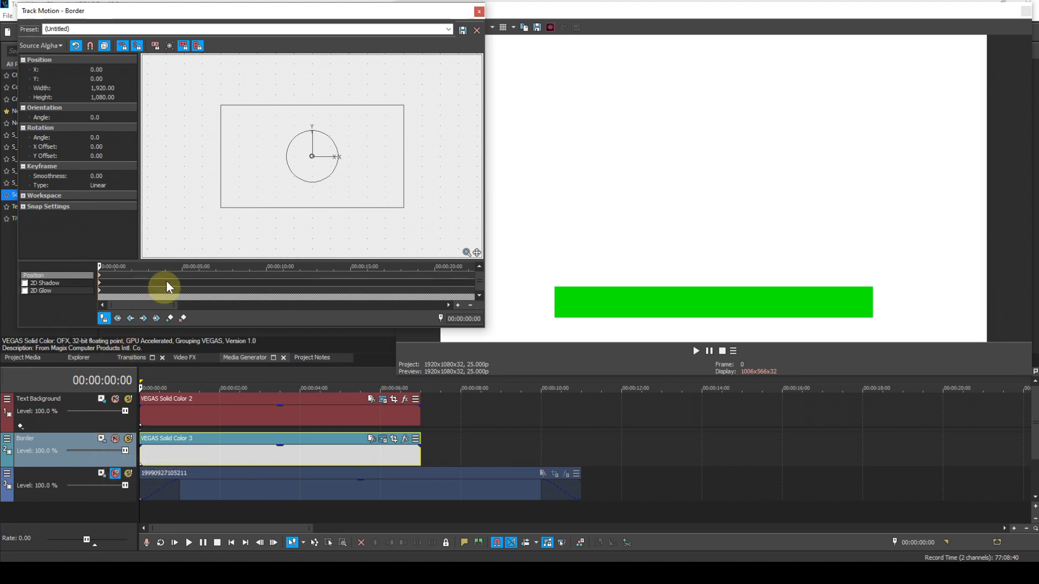
{"action": "left_click", "coordinate": [116, 96]}
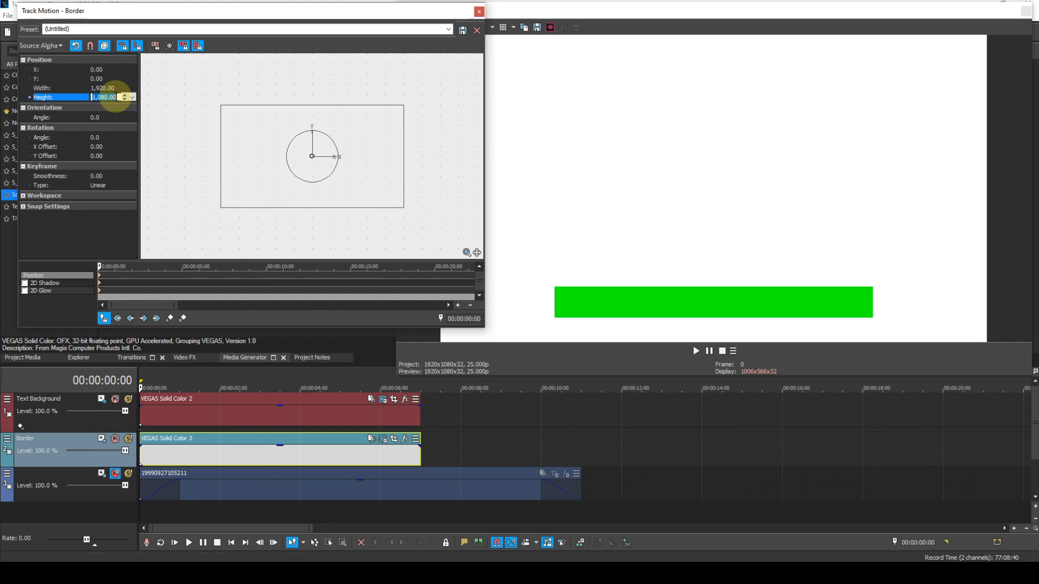
{"action": "type", "text": "135"}
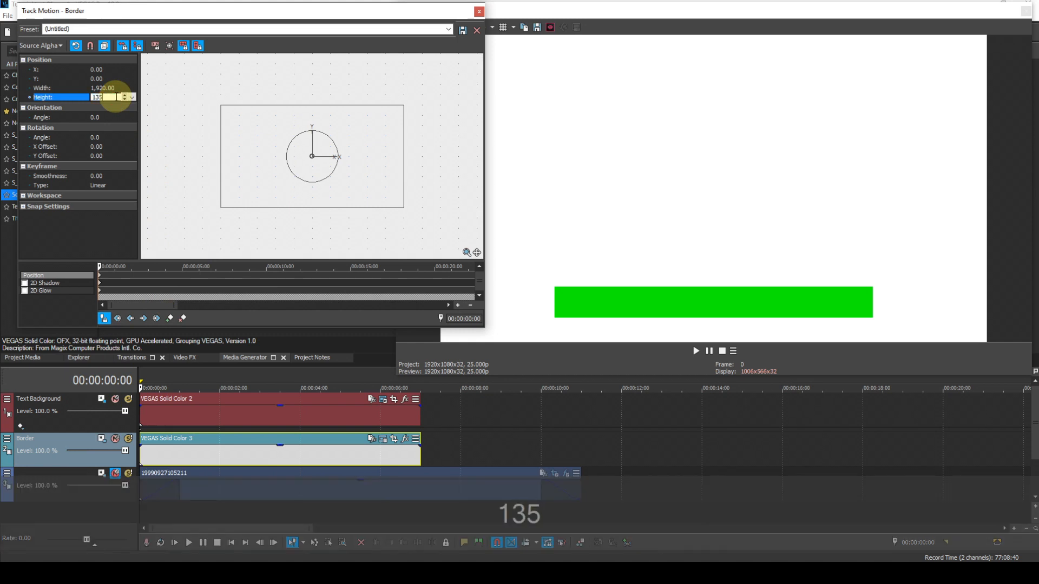
{"action": "key", "text": "Return"}
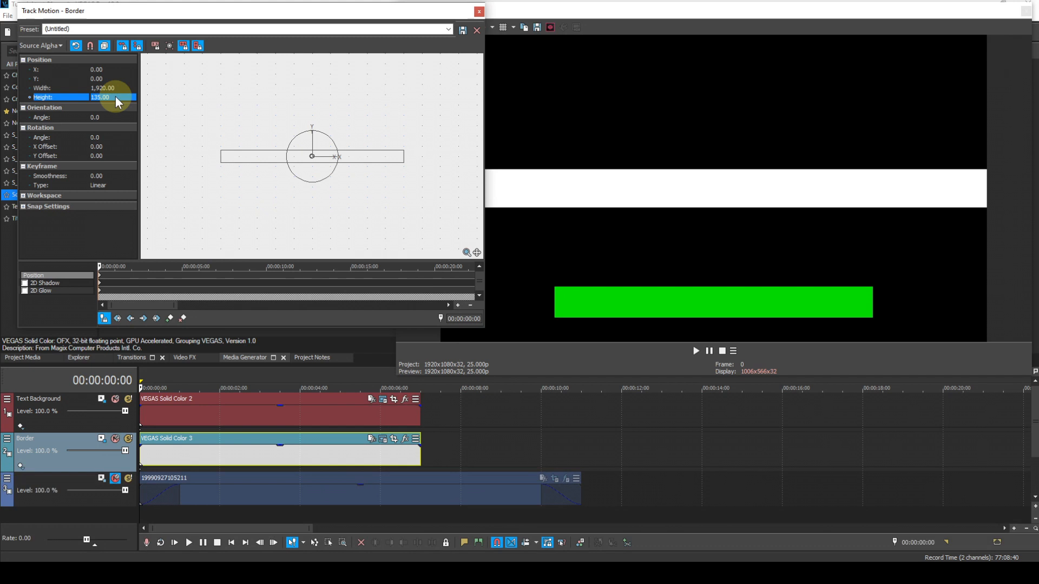
{"action": "left_click", "coordinate": [111, 88]}
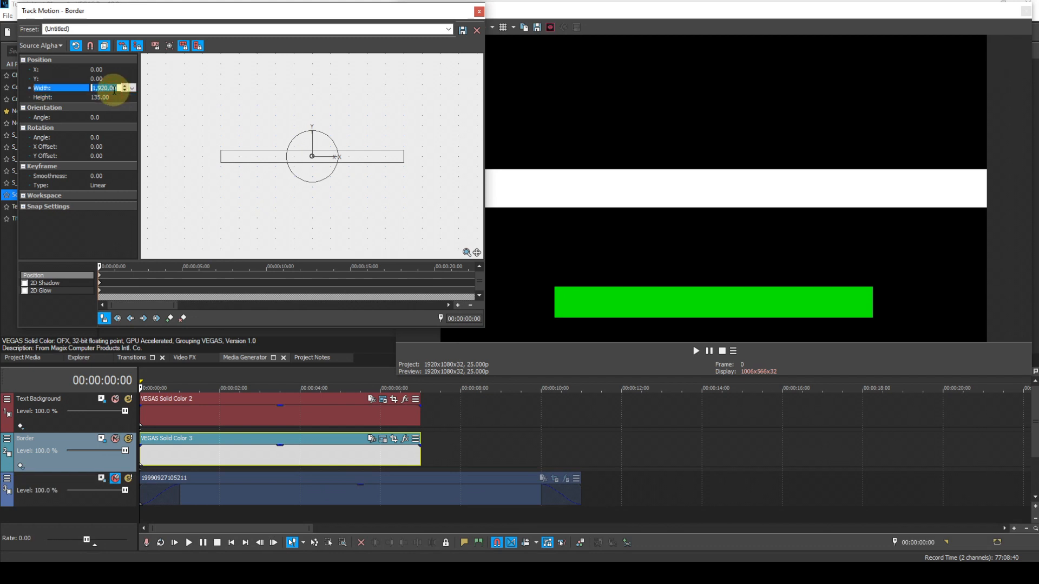
{"action": "type", "text": "1145"}
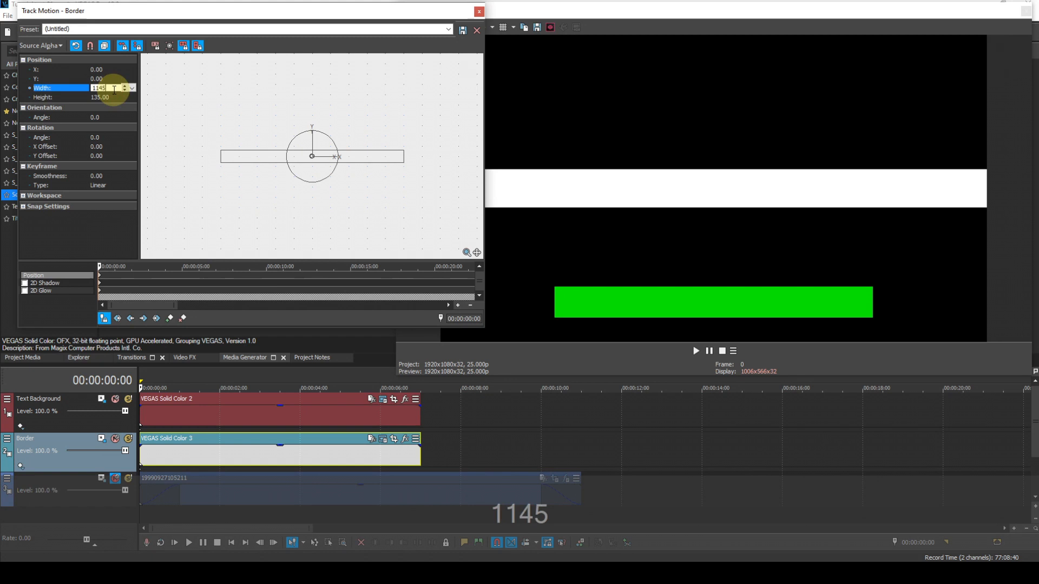
{"action": "key", "text": "Return"}
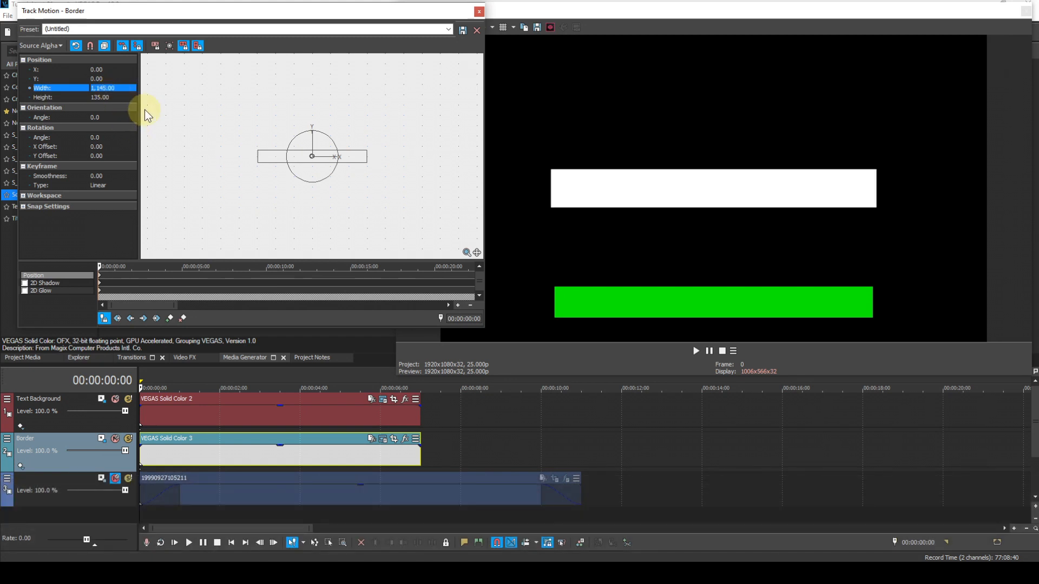
- Set the Border track's vertical position to -400 and close Track Motion
{"action": "left_click", "coordinate": [102, 79]}
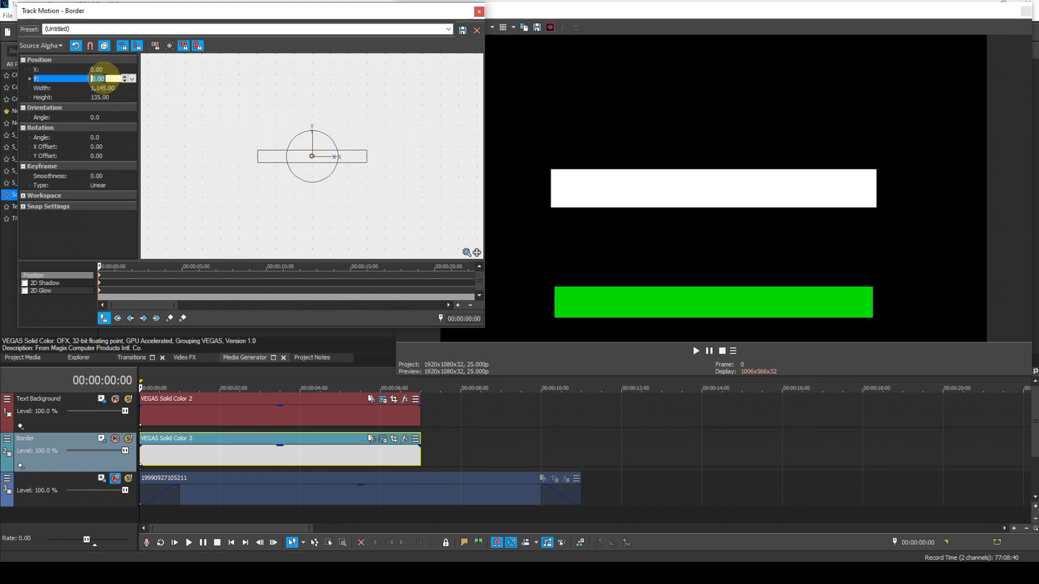
{"action": "type", "text": "-400"}
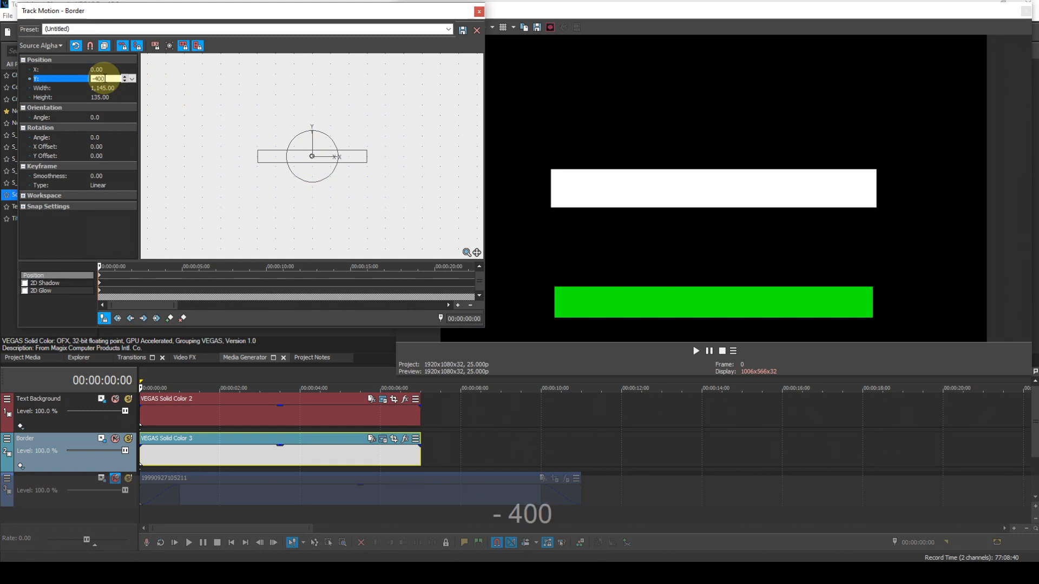
{"action": "key", "text": "Return"}
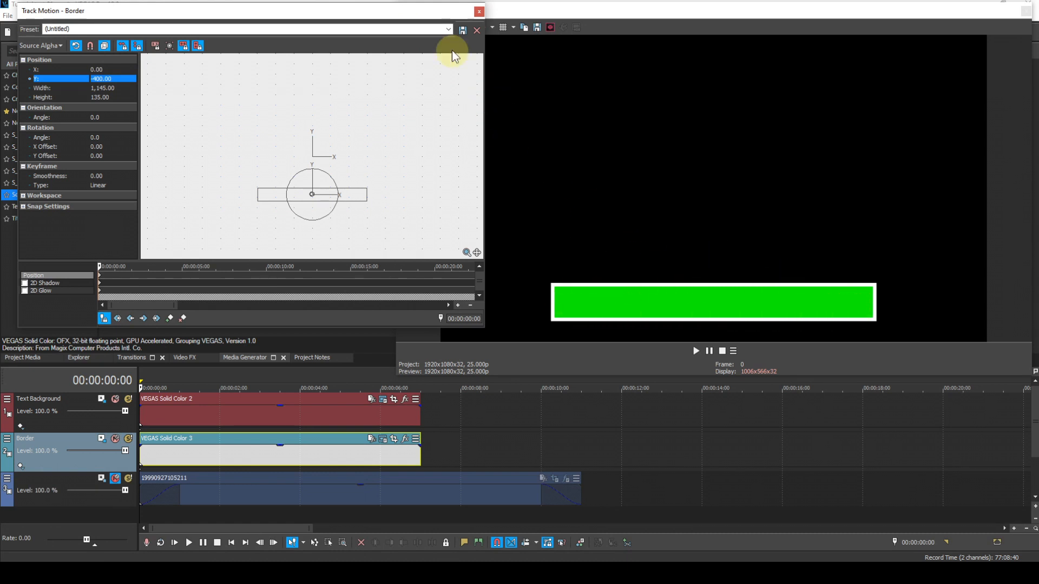
{"action": "left_click", "coordinate": [479, 11]}
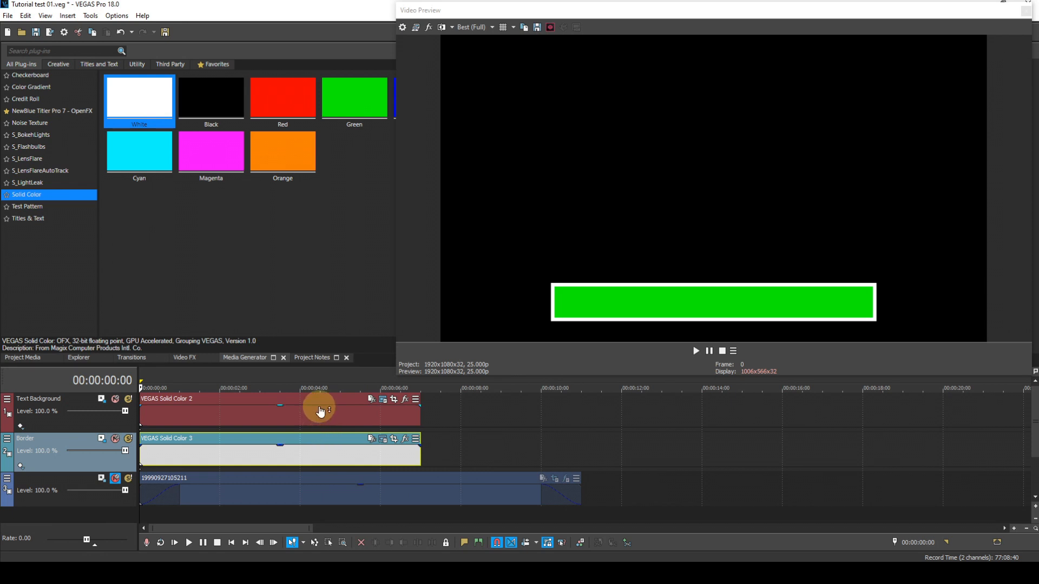
- Make the green solid color on the Text Background track semi-transparent with an alpha of 0.5, and close its generator settings
{"action": "left_click", "coordinate": [382, 401]}
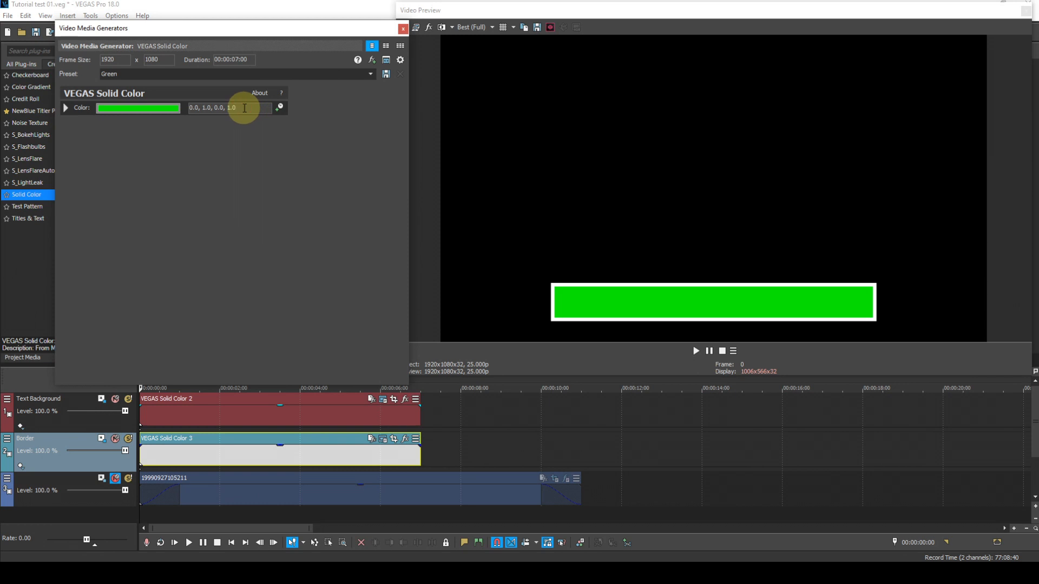
{"action": "key", "text": "BackSpace"}
{"action": "key", "text": "BackSpace"}
{"action": "key", "text": "BackSpace"}
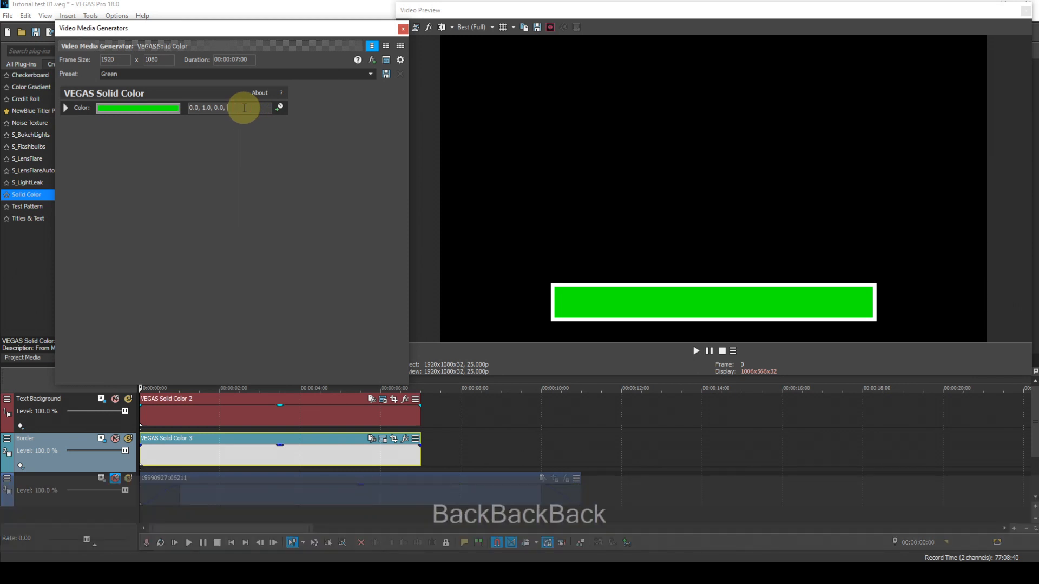
{"action": "type", "text": "0.5"}
{"action": "key", "text": "Return"}
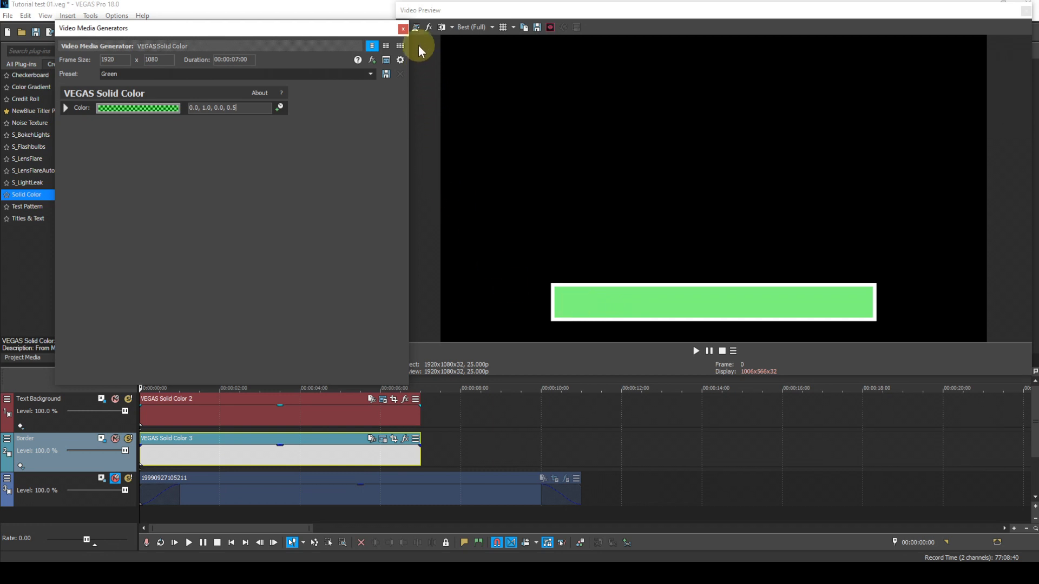
{"action": "left_click", "coordinate": [402, 29]}
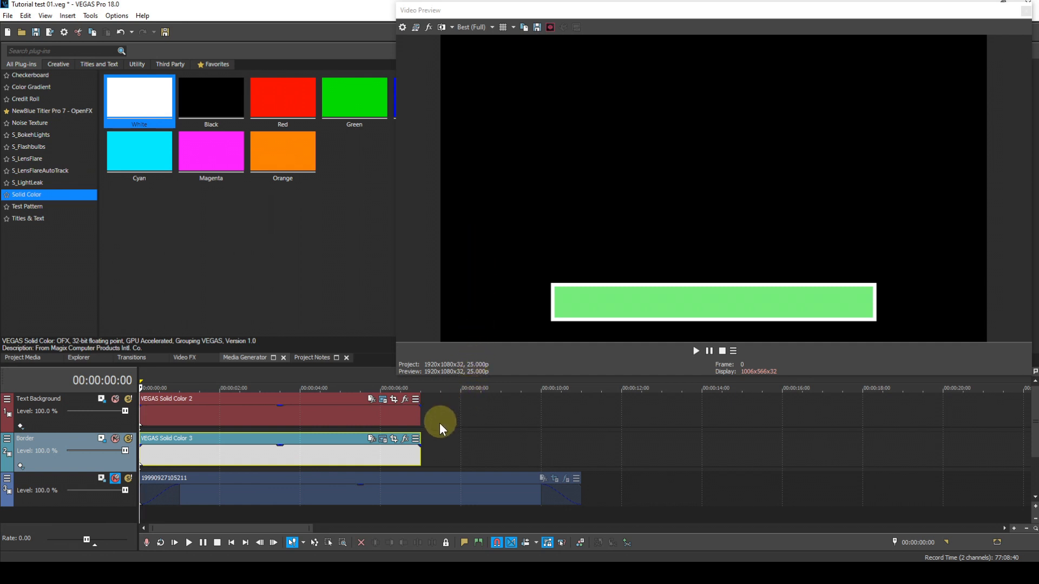
- Add the VEGAS Bézier Masking effect to the white solid color event on the Border track
{"action": "left_click", "coordinate": [406, 438]}
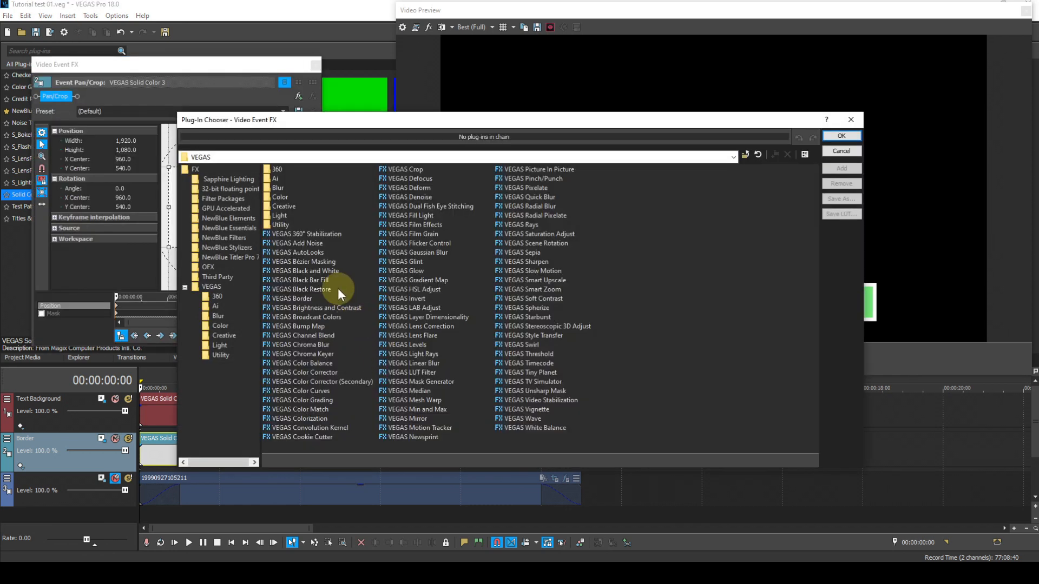
{"action": "left_click", "coordinate": [324, 262]}
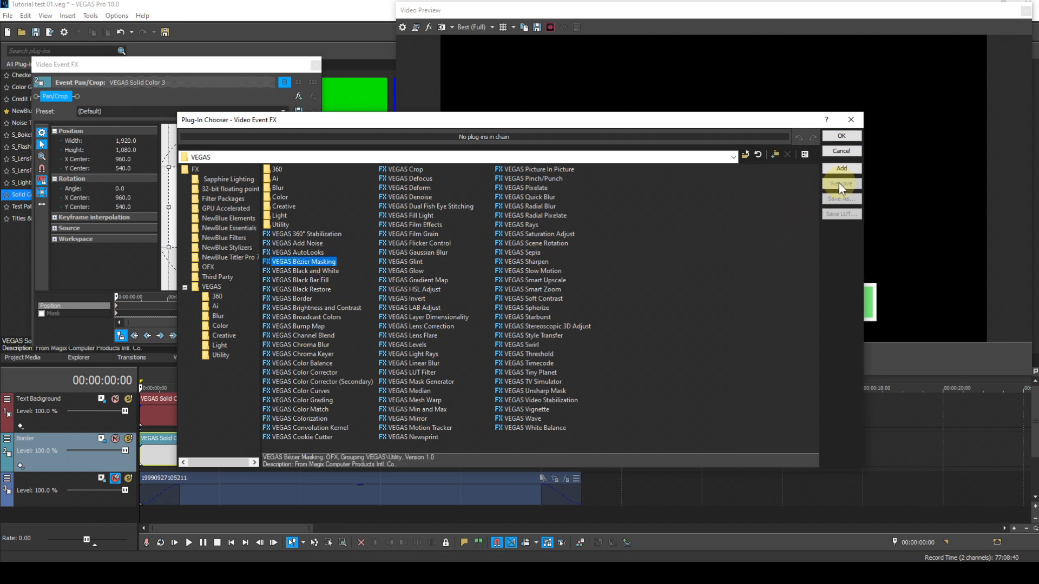
{"action": "left_click", "coordinate": [849, 135]}
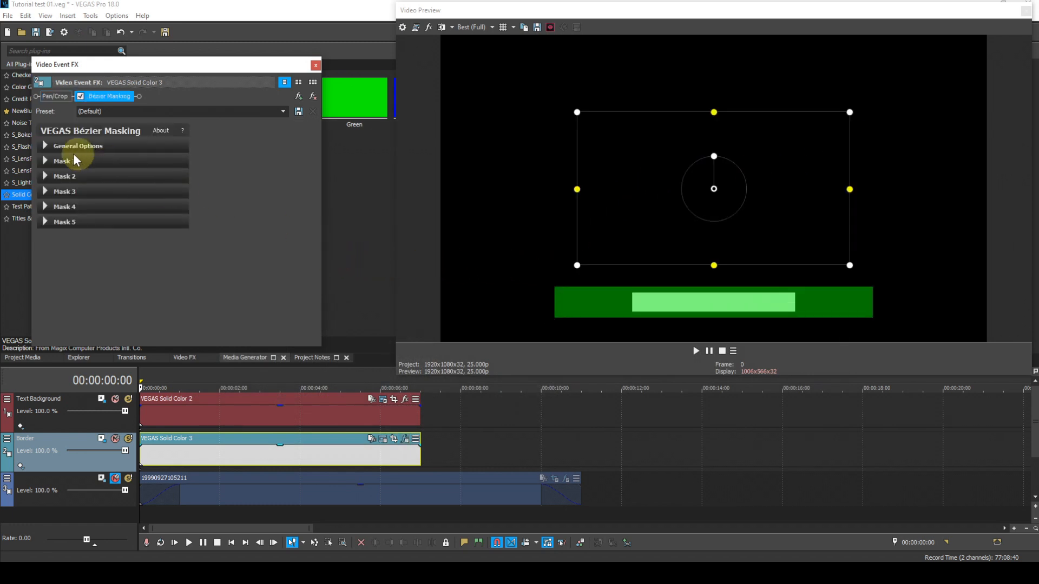
- Set the rectangular Mask 1 to a width of 0.976 and a height of 0.822
{"action": "left_click", "coordinate": [51, 164]}
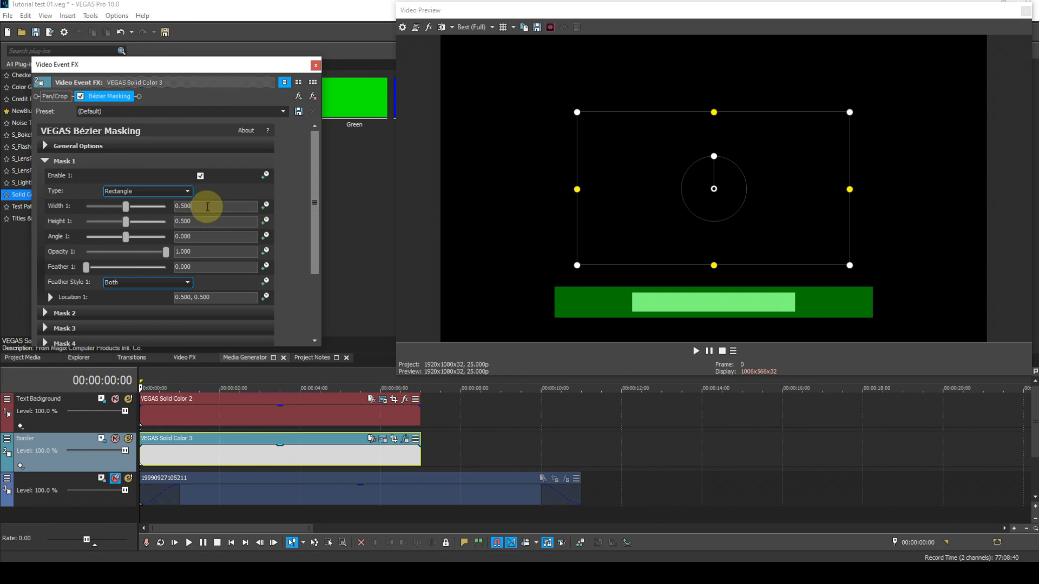
{"action": "key", "text": "BackSpace"}
{"action": "key", "text": "BackSpace"}
{"action": "key", "text": "BackSpace"}
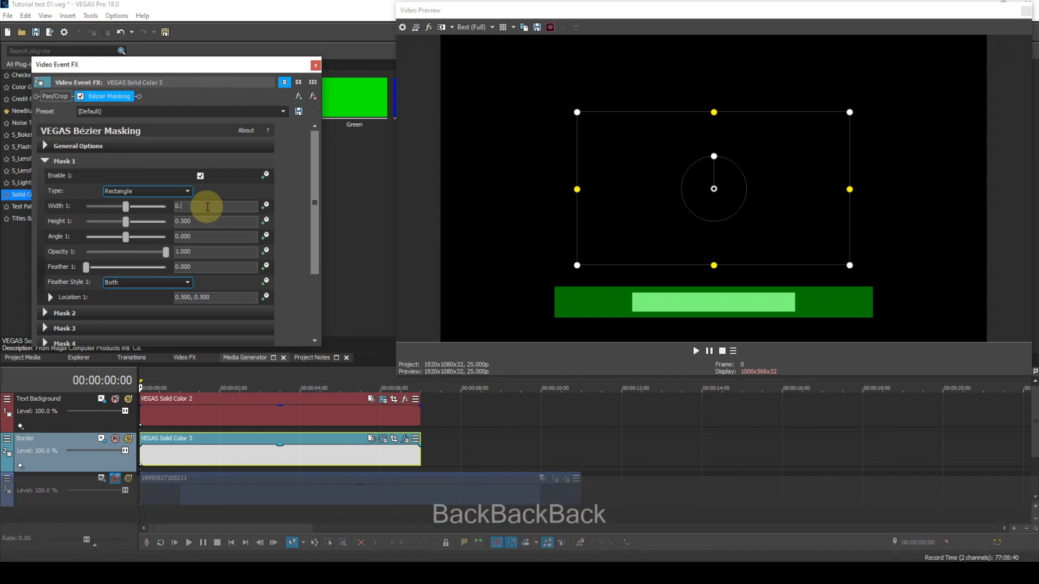
{"action": "type", "text": "6"}
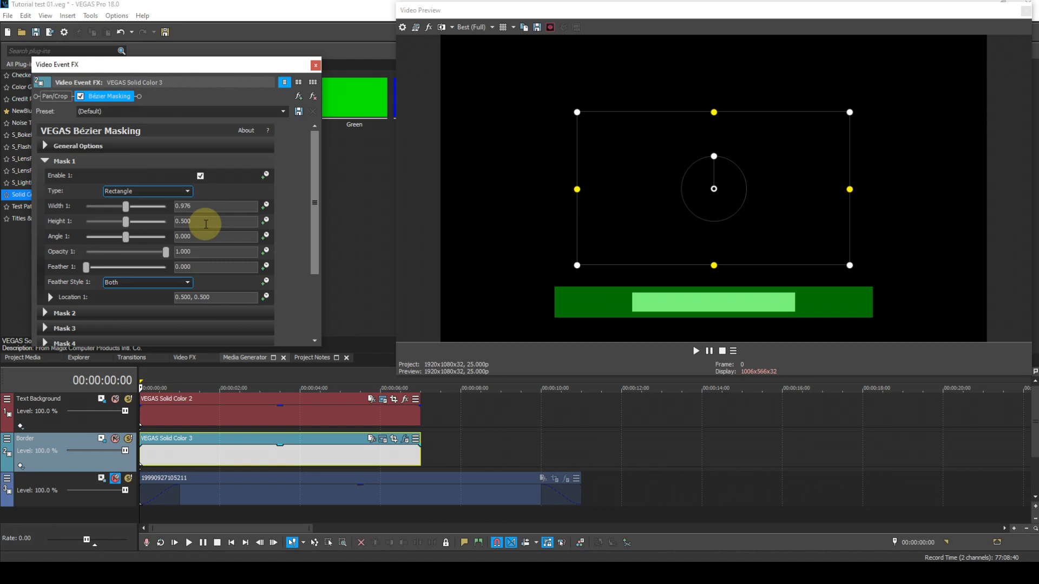
{"action": "left_click", "coordinate": [206, 224]}
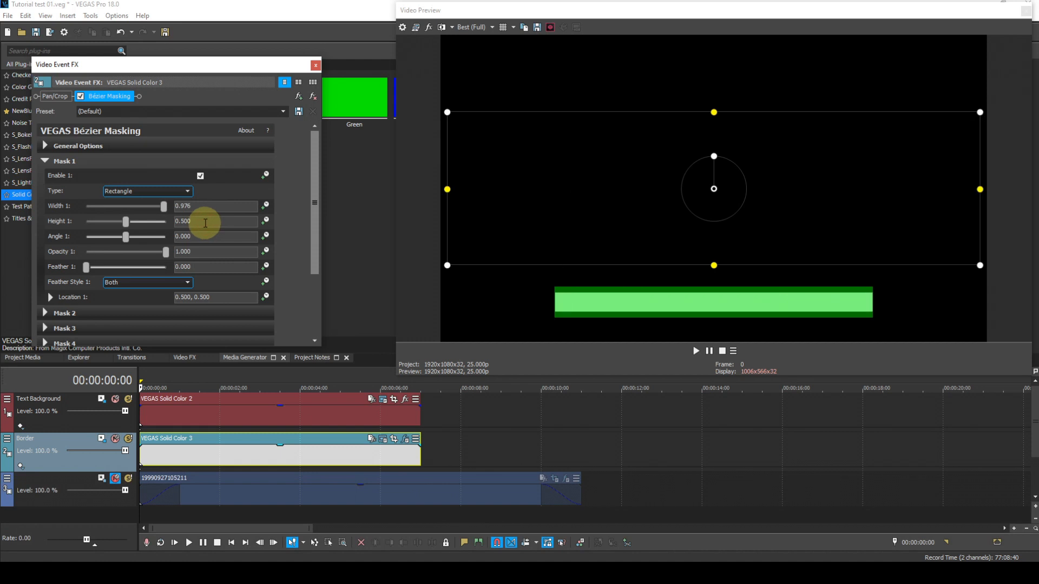
{"action": "key", "text": "BackSpace"}
{"action": "key", "text": "BackSpace"}
{"action": "key", "text": "BackSpace"}
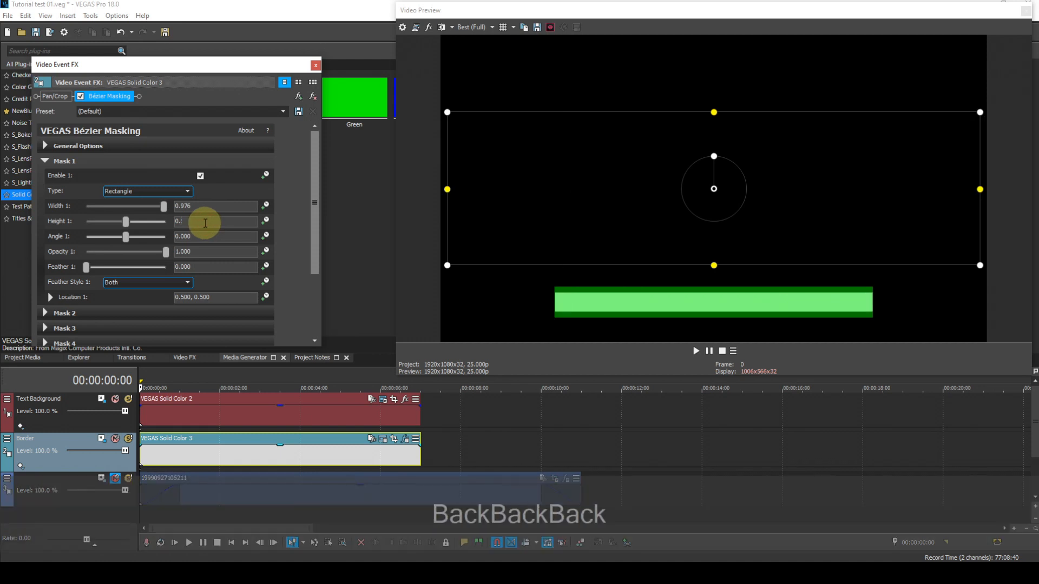
{"action": "type", "text": "822"}
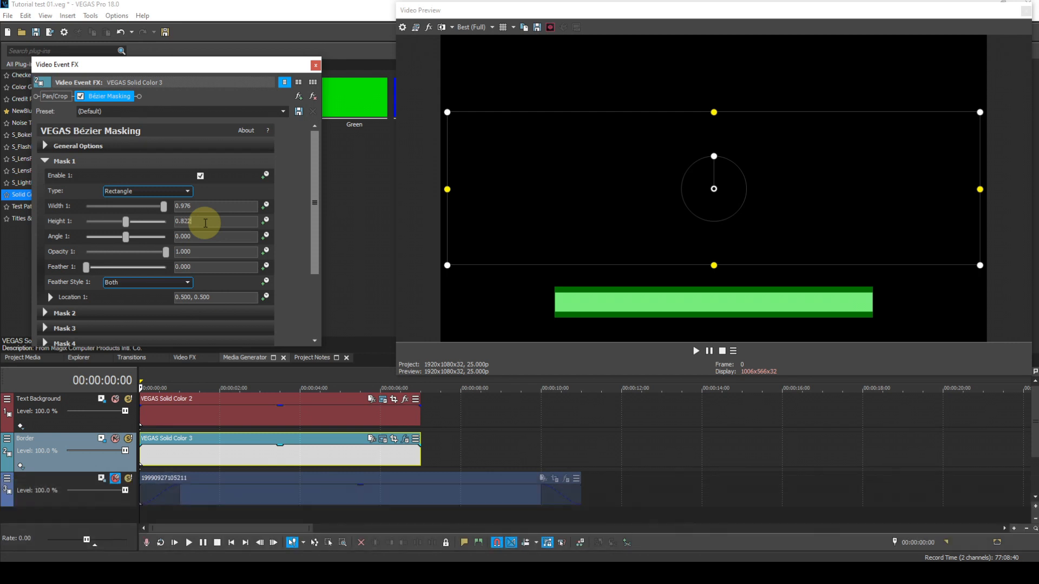
{"action": "key", "text": "Return"}
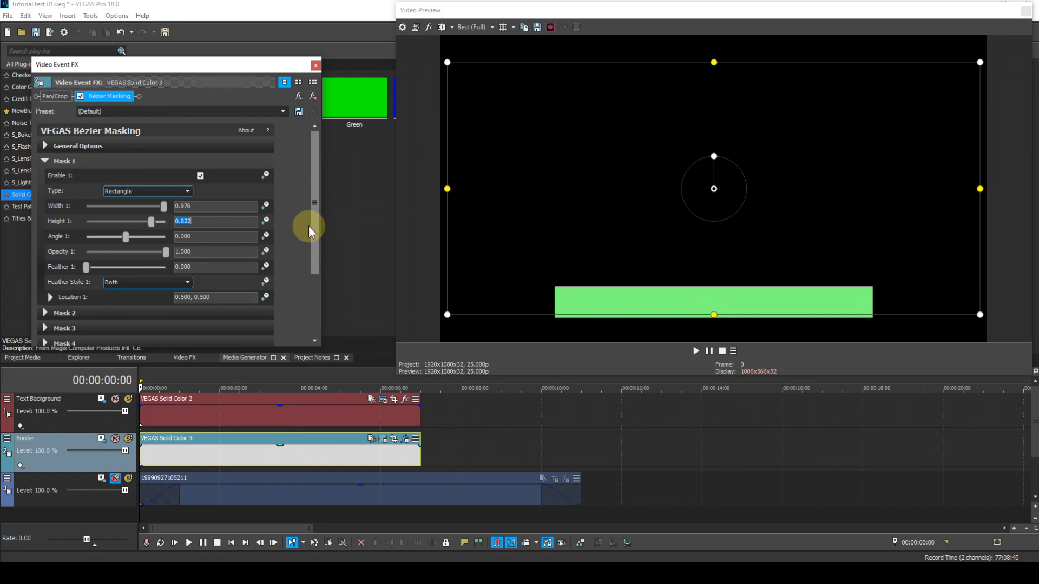
- Invert the Bézier mask so only the white frame remains, and close the event effects
{"action": "left_click", "coordinate": [45, 146]}
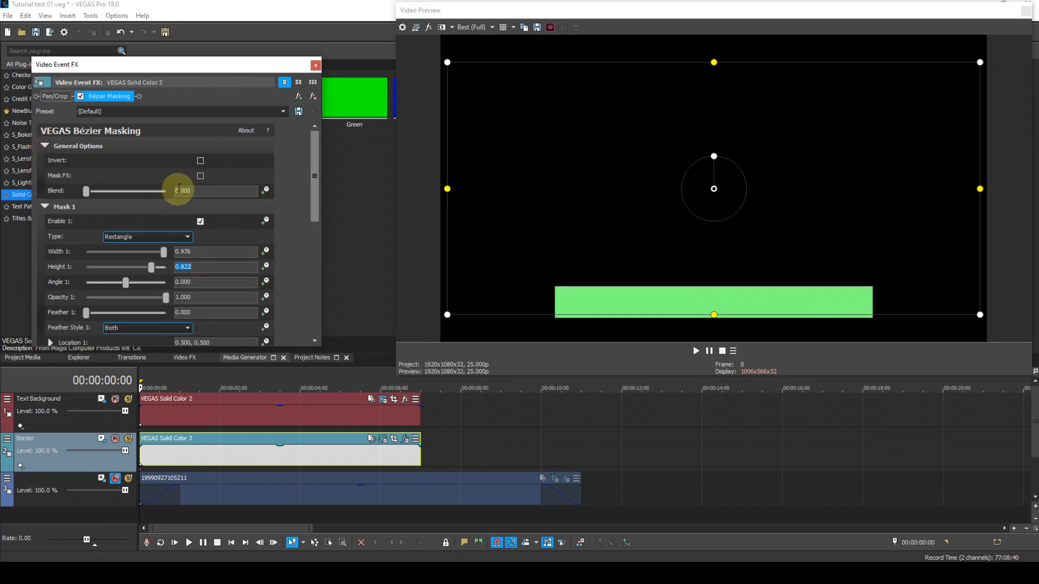
{"action": "left_click", "coordinate": [200, 160]}
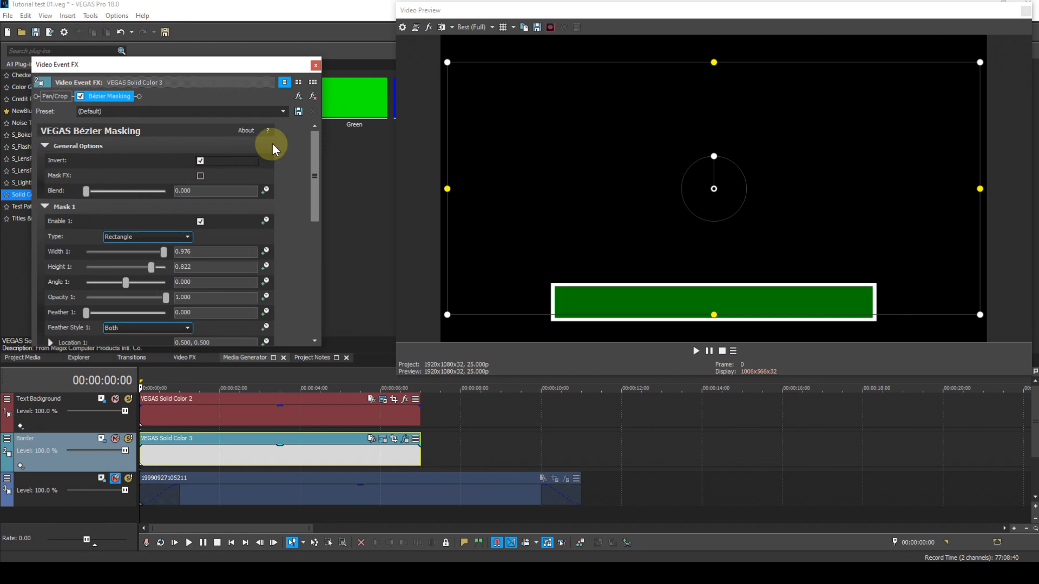
{"action": "left_click", "coordinate": [315, 66]}
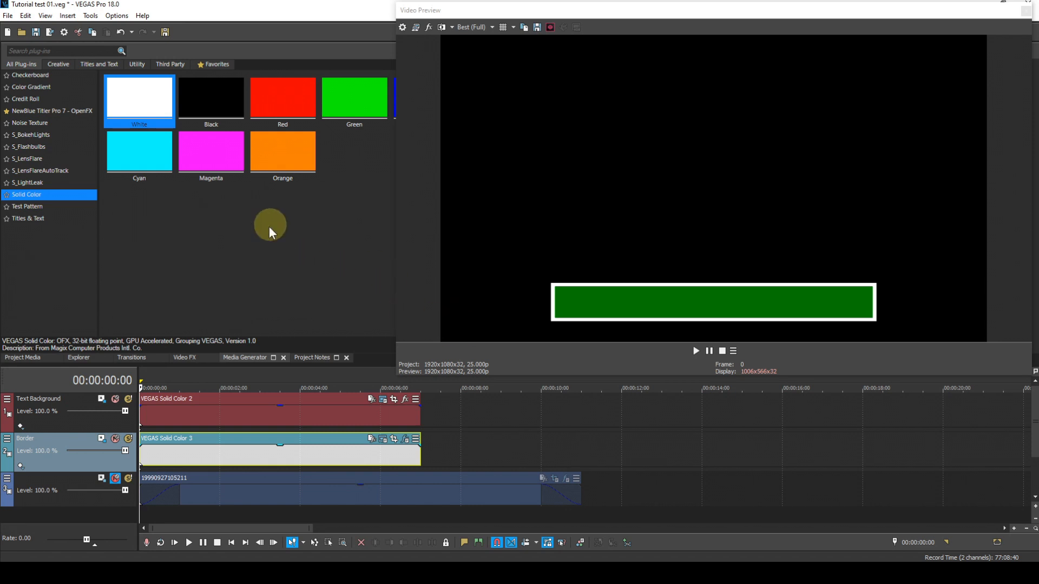
- Place the default Titles & Text preset at the timeline start on a new track above Text Background
{"action": "left_click", "coordinate": [28, 217]}
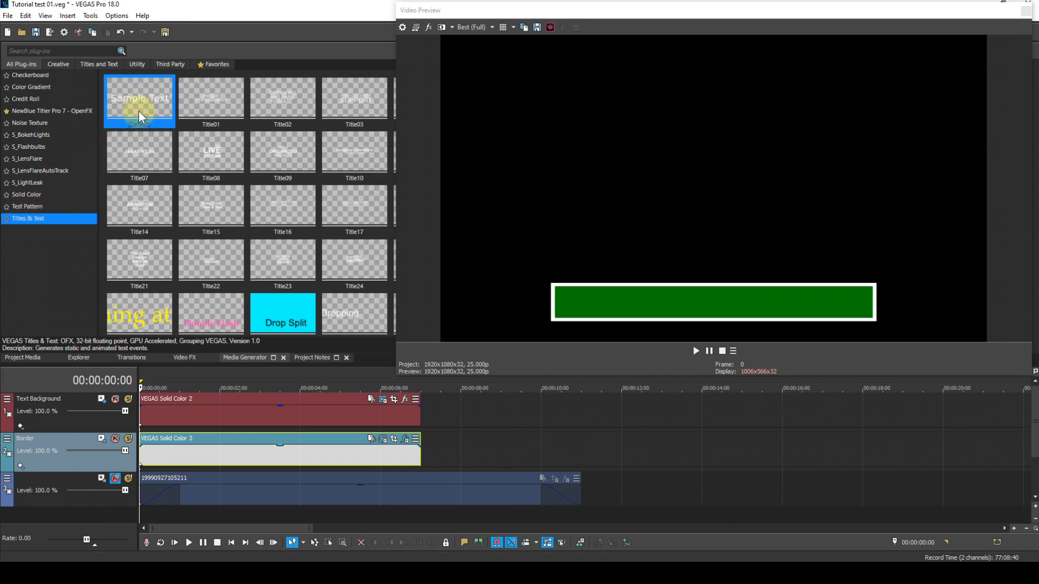
{"action": "left_click_drag", "start_coordinate": [139, 104], "coordinate": [145, 381]}
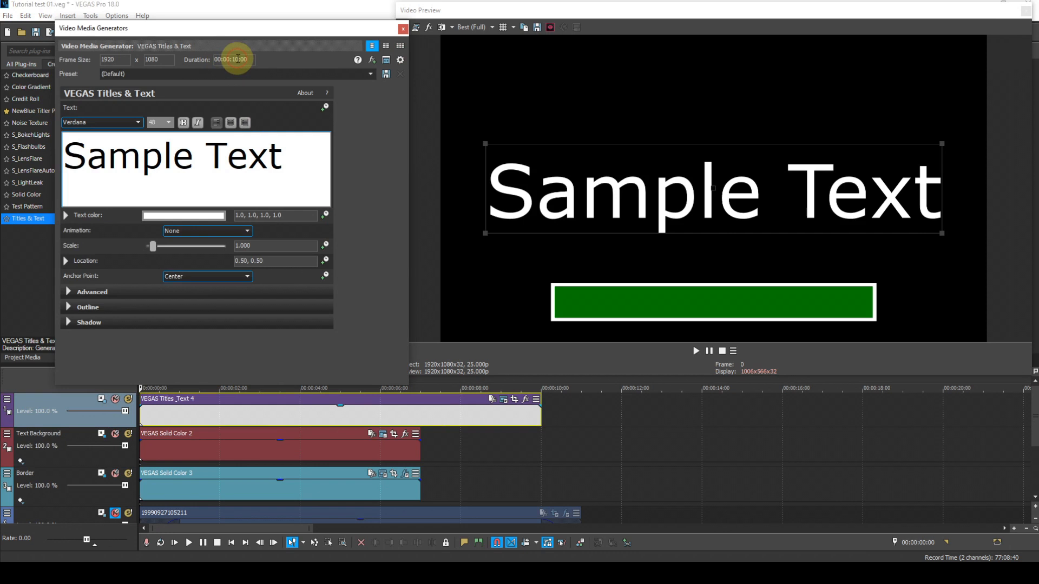
- Set the Titles & Text media duration to 00:00:07:00 and trim its event to end level with the solid color events
{"action": "key", "text": "BackSpace"}
{"action": "key", "text": "BackSpace"}
{"action": "type", "text": "07"}
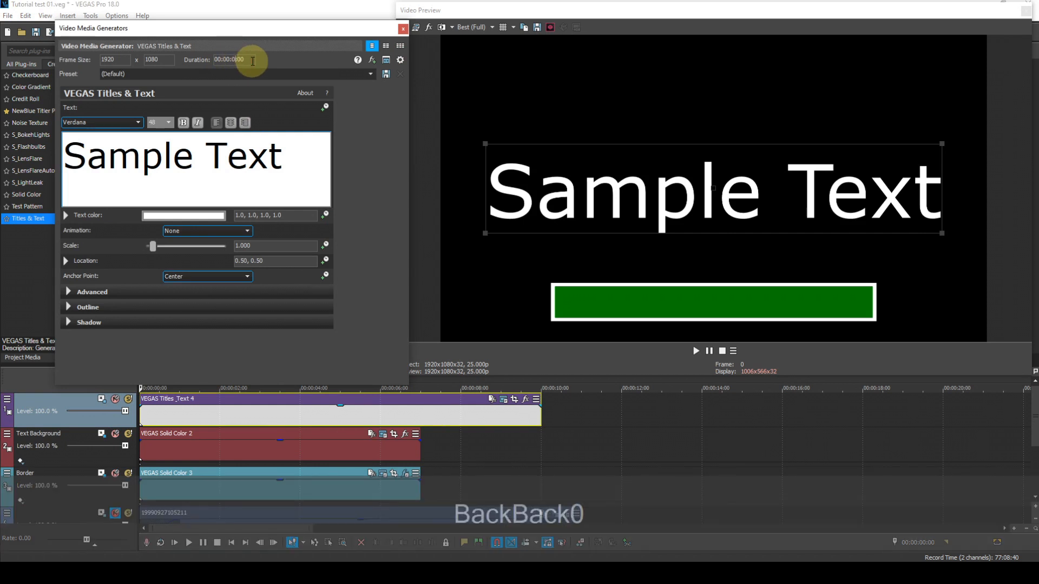
{"action": "key", "text": "Return"}
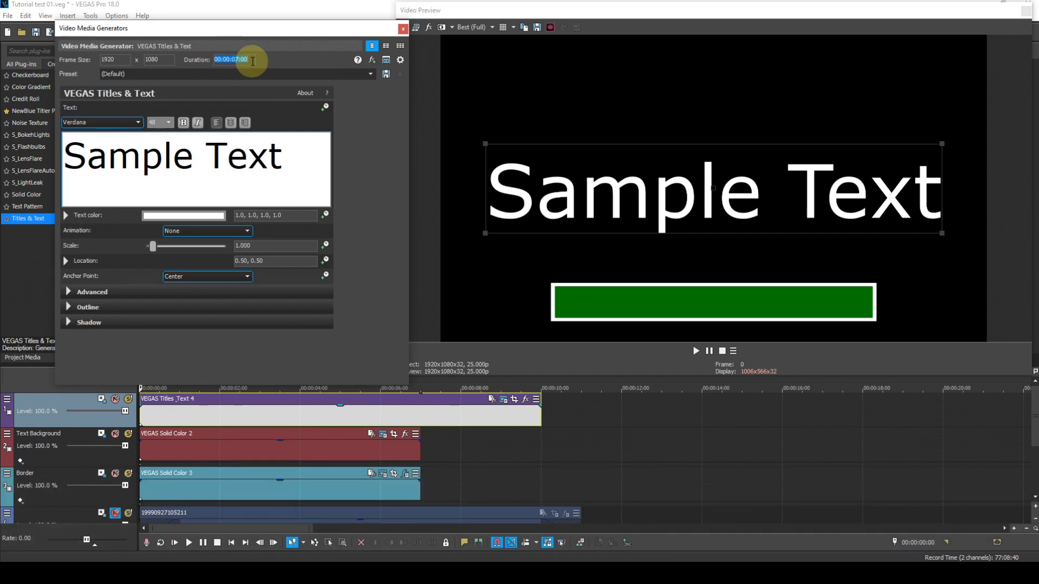
{"action": "left_click_drag", "start_coordinate": [540, 415], "coordinate": [421, 413]}
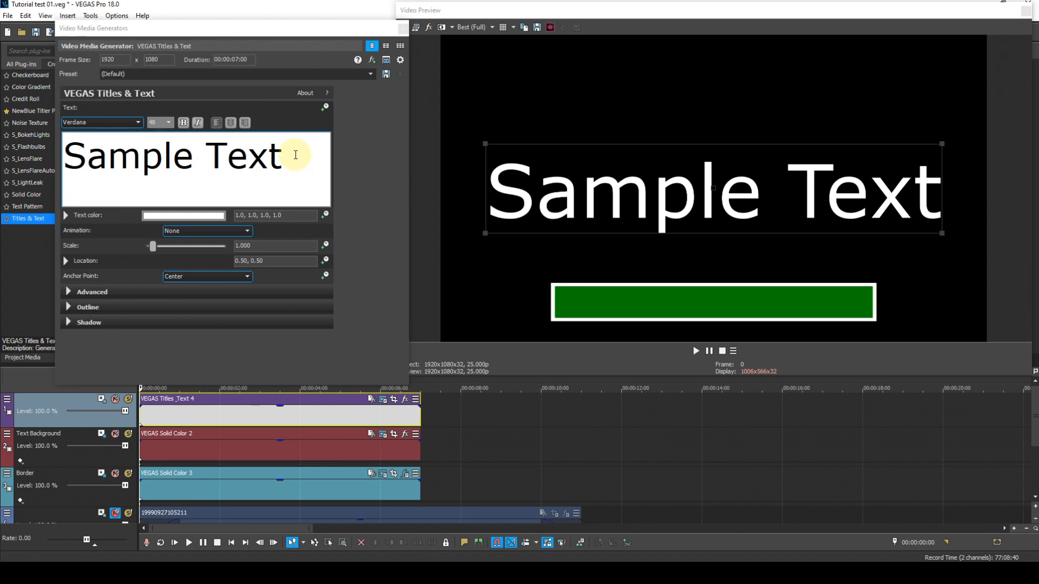
- Format the whole Sample Text title in Times New Roman at size 16
{"action": "left_click_drag", "start_coordinate": [295, 155], "coordinate": [118, 151]}
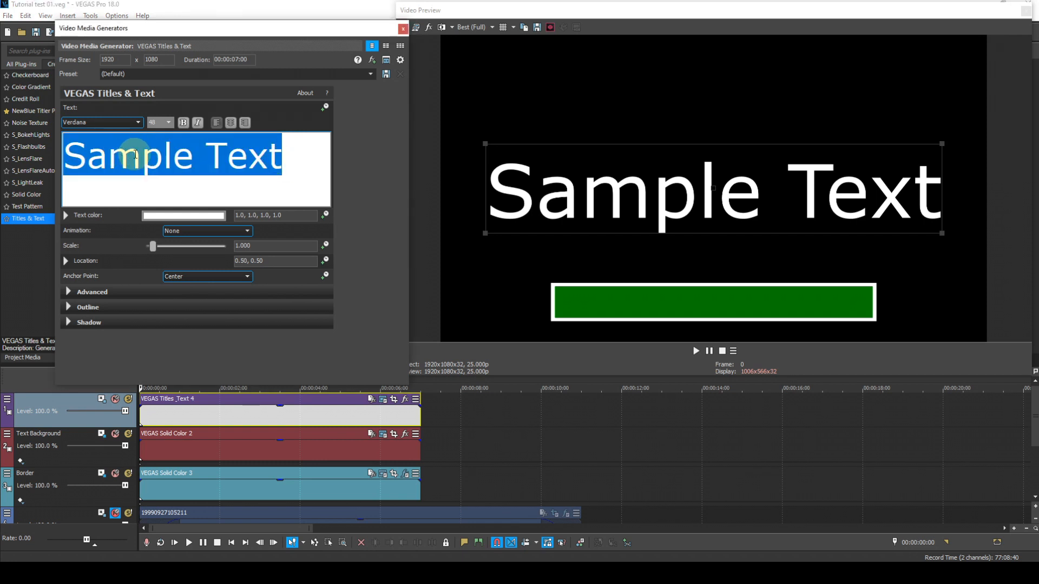
{"action": "left_click", "coordinate": [138, 124]}
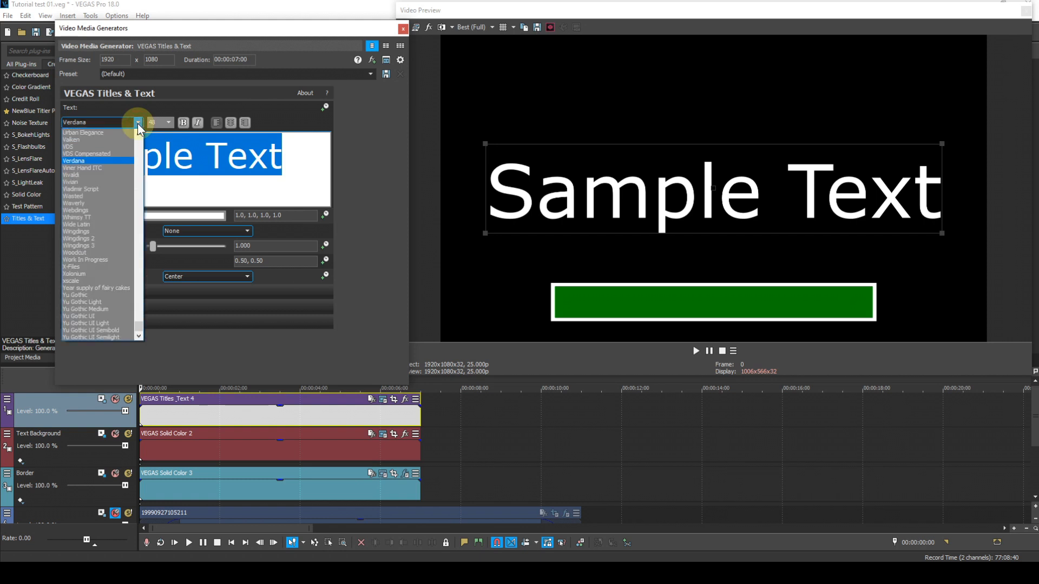
{"action": "key", "text": "shift+t"}
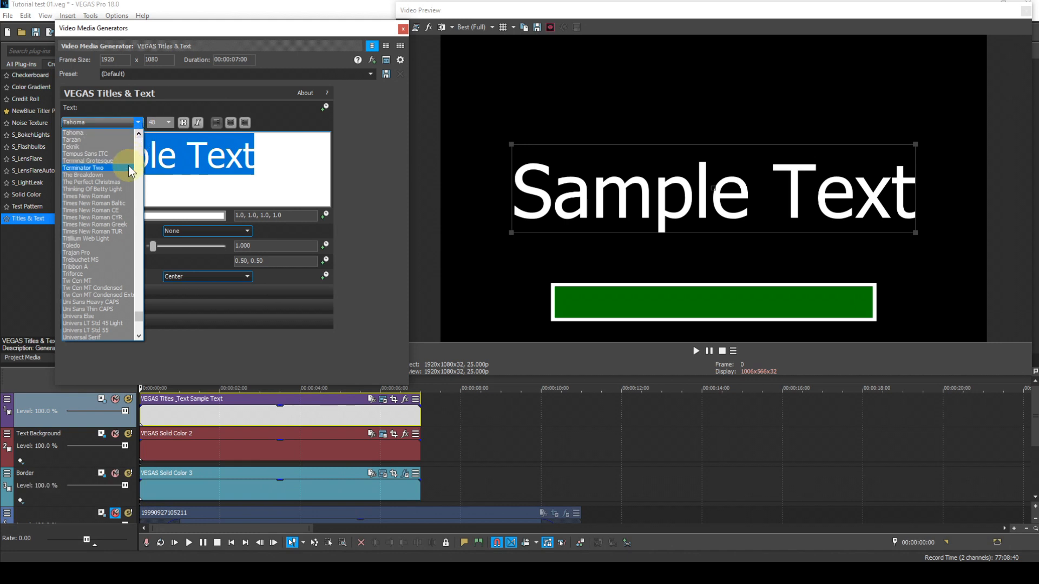
{"action": "left_click", "coordinate": [107, 193]}
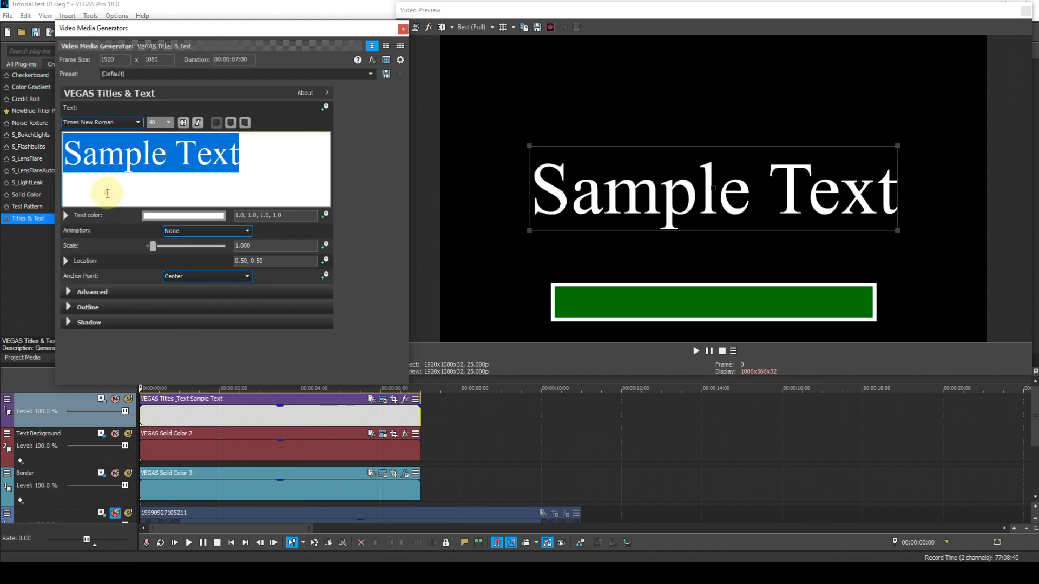
{"action": "left_click", "coordinate": [168, 122]}
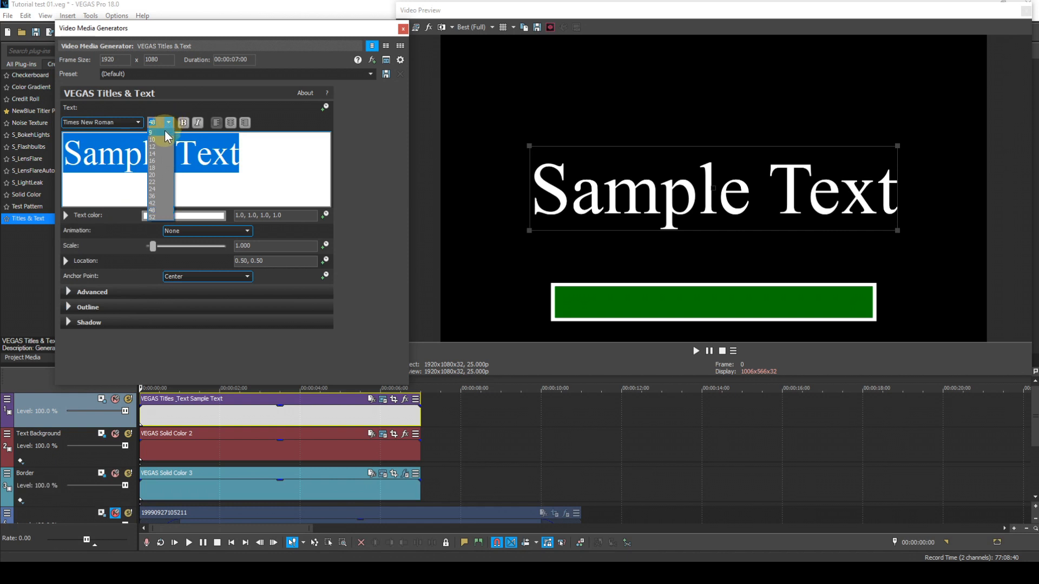
{"action": "left_click", "coordinate": [161, 161]}
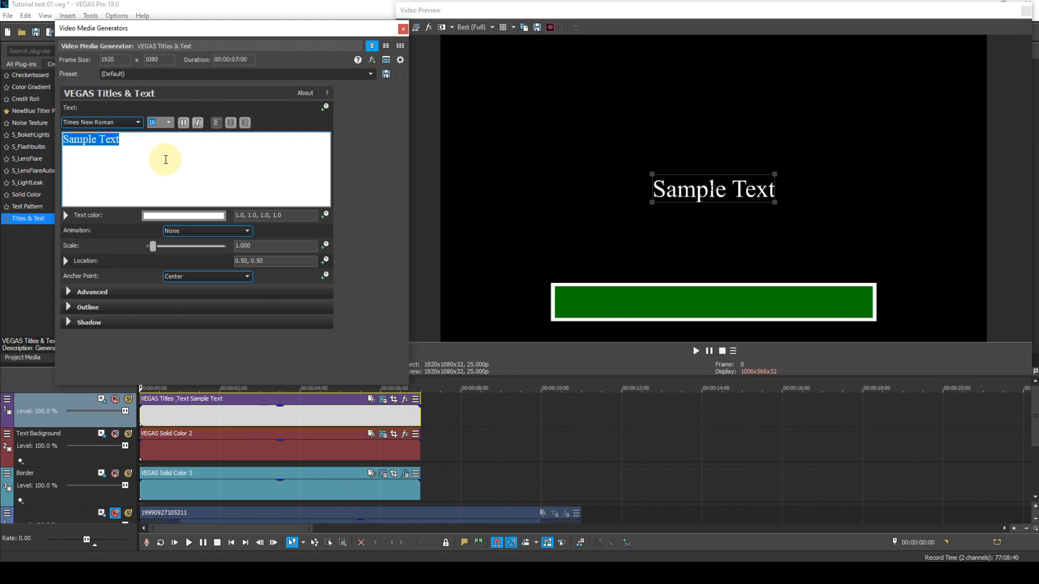
- Set the title's text color to pure yellow (1.0, 1.0, 0.0, 1.0)
{"action": "left_click", "coordinate": [188, 215]}
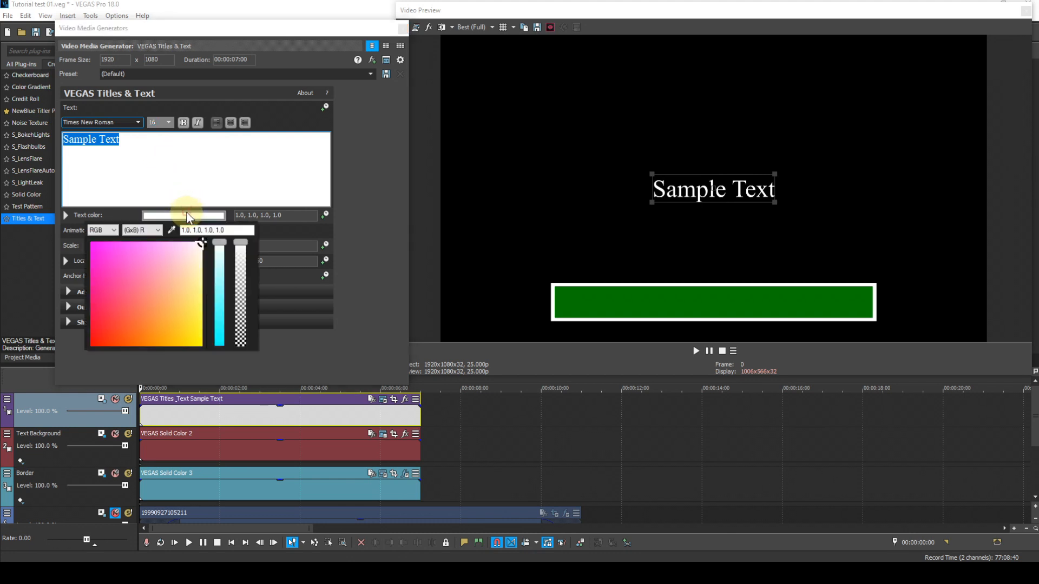
{"action": "left_click_drag", "start_coordinate": [202, 265], "coordinate": [205, 352]}
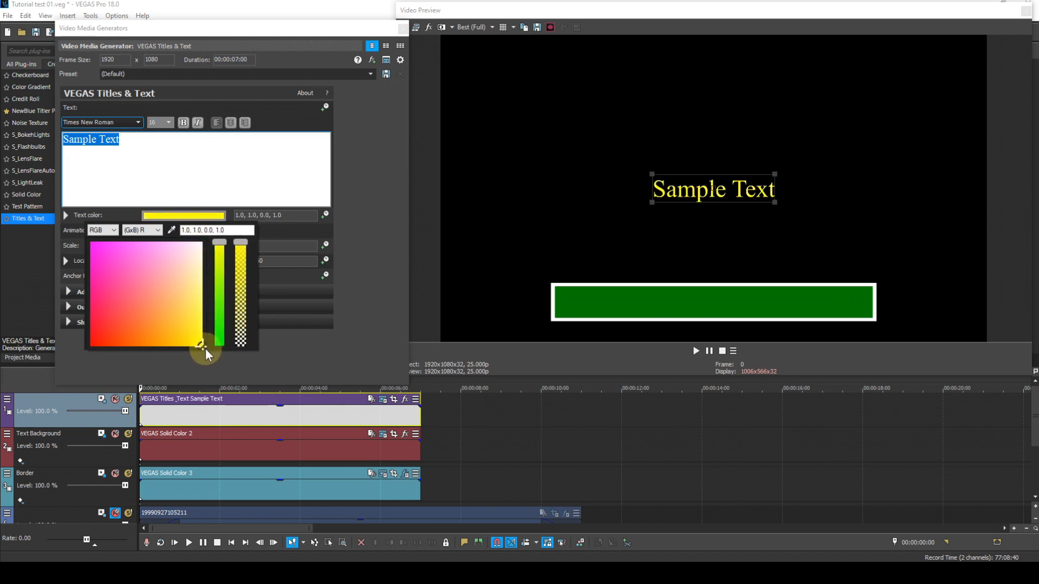
{"action": "left_click", "coordinate": [288, 228]}
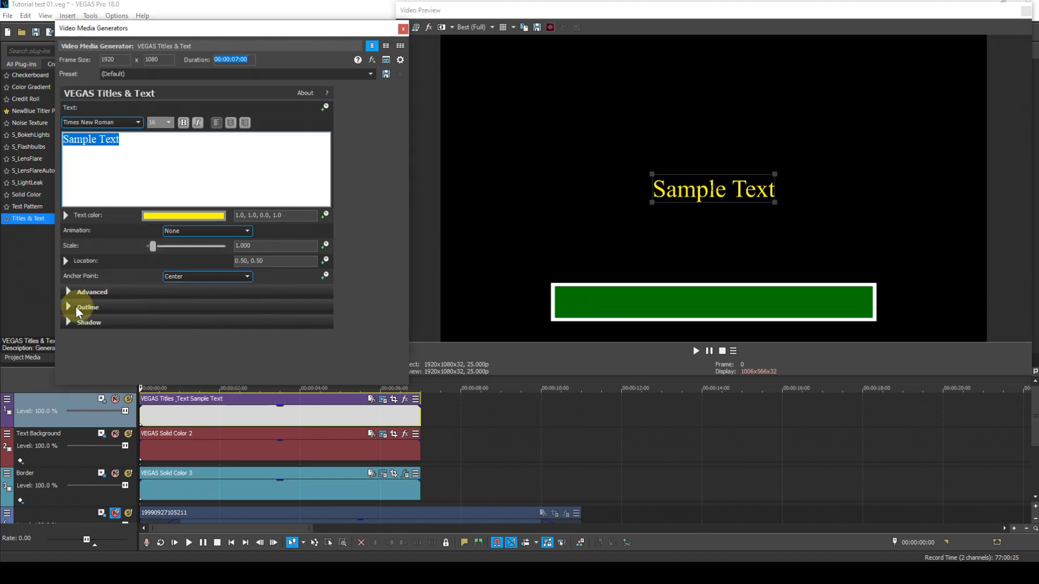
- Give the title text a black outline with a width of 4
{"action": "left_click", "coordinate": [71, 305]}
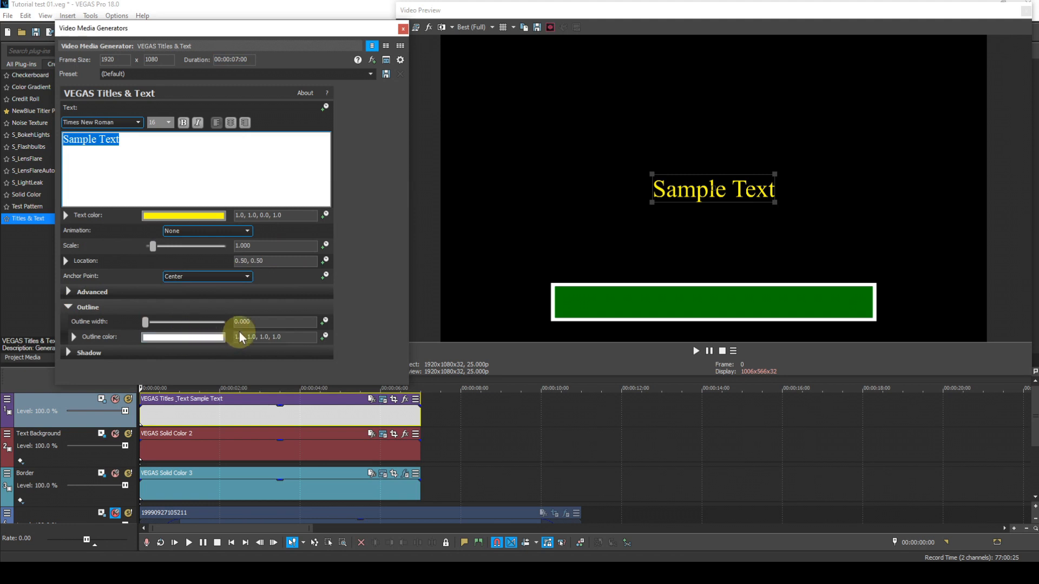
{"action": "left_click_drag", "start_coordinate": [252, 322], "coordinate": [234, 322]}
{"action": "type", "text": "4"}
{"action": "key", "text": "Return"}
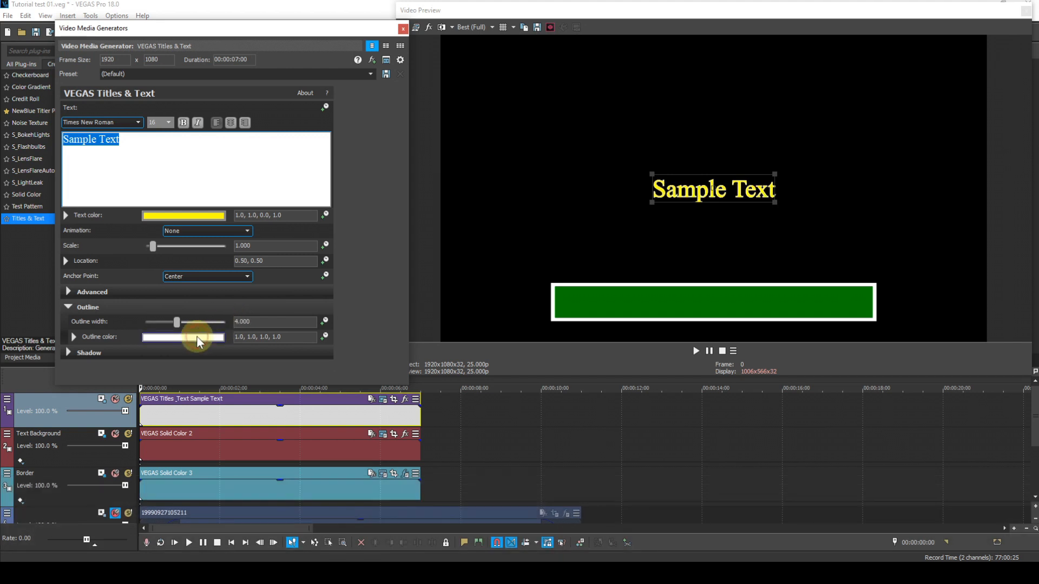
{"action": "left_click", "coordinate": [197, 336]}
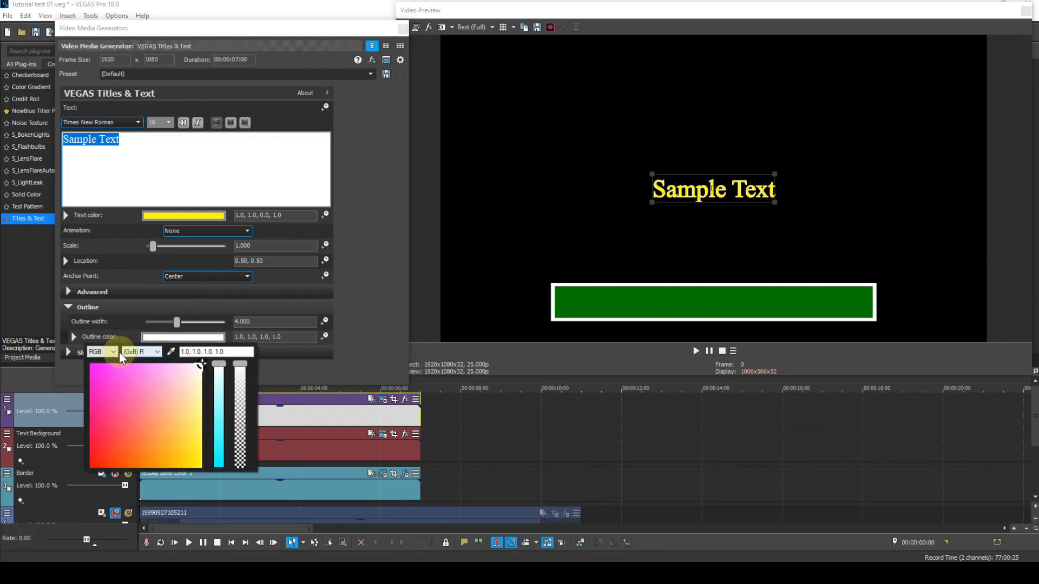
{"action": "left_click", "coordinate": [110, 352]}
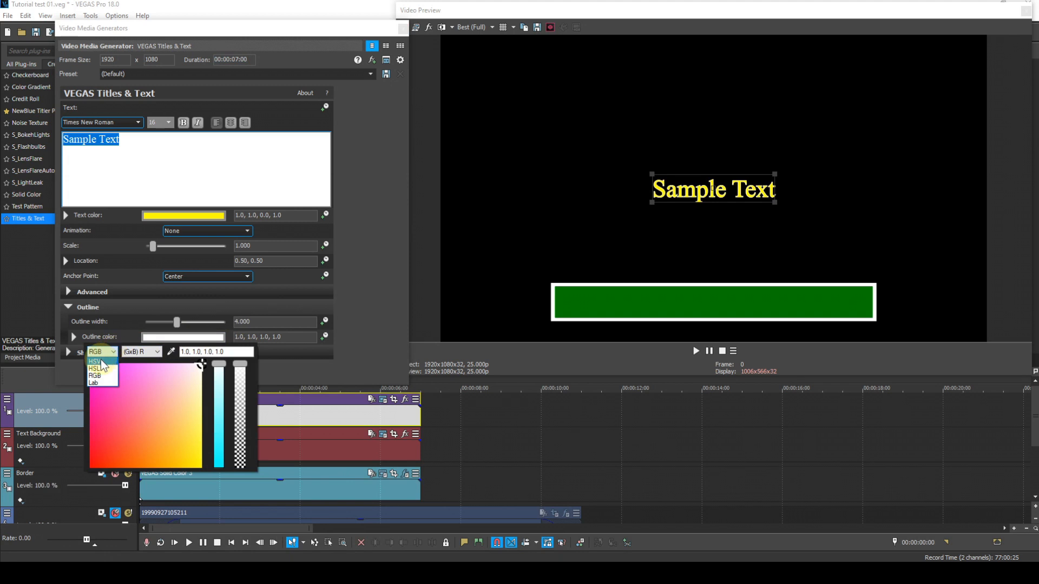
{"action": "left_click", "coordinate": [99, 362]}
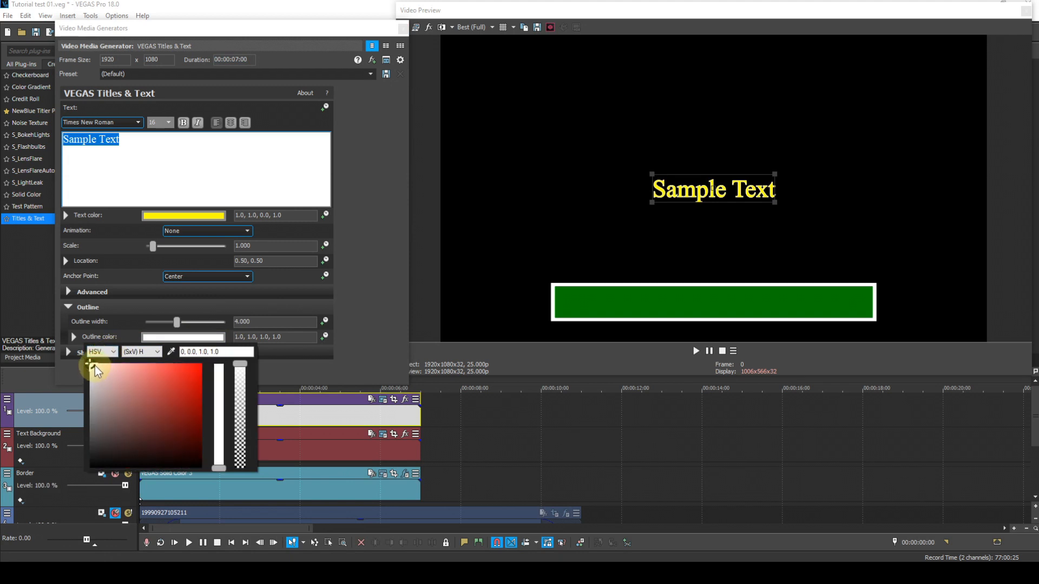
{"action": "left_click_drag", "start_coordinate": [92, 363], "coordinate": [79, 472]}
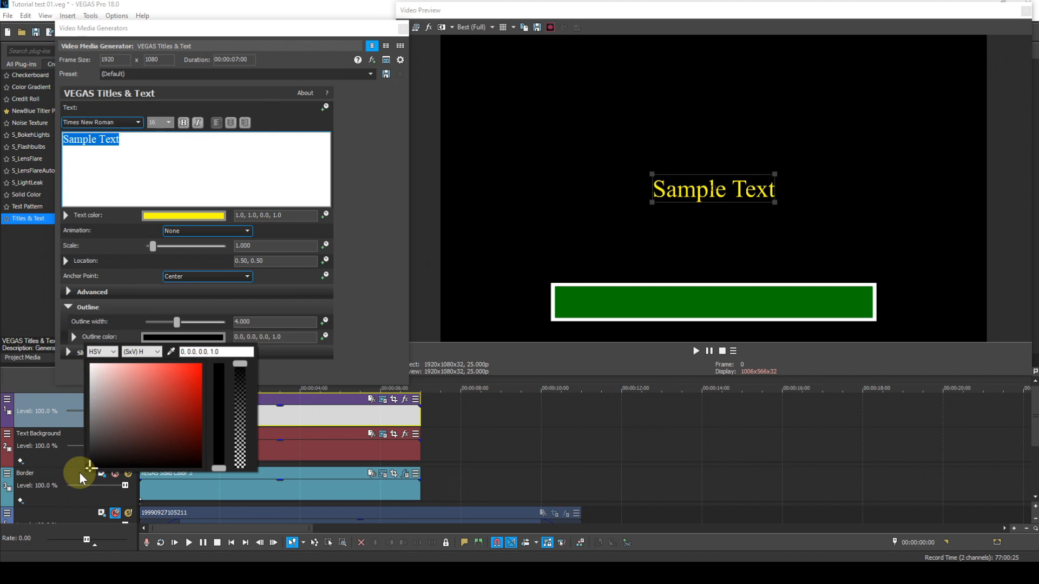
{"action": "left_click", "coordinate": [306, 301]}
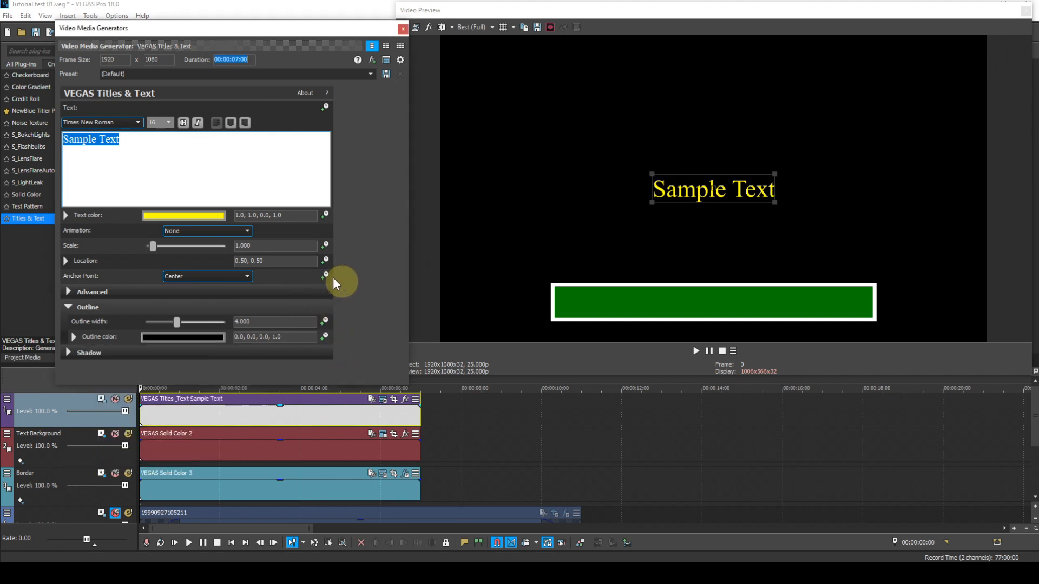
- Move the title text onto the green bar at location 0.50, 0.14 and close the generator settings
{"action": "left_click", "coordinate": [70, 260]}
{"action": "left_click", "coordinate": [67, 260]}
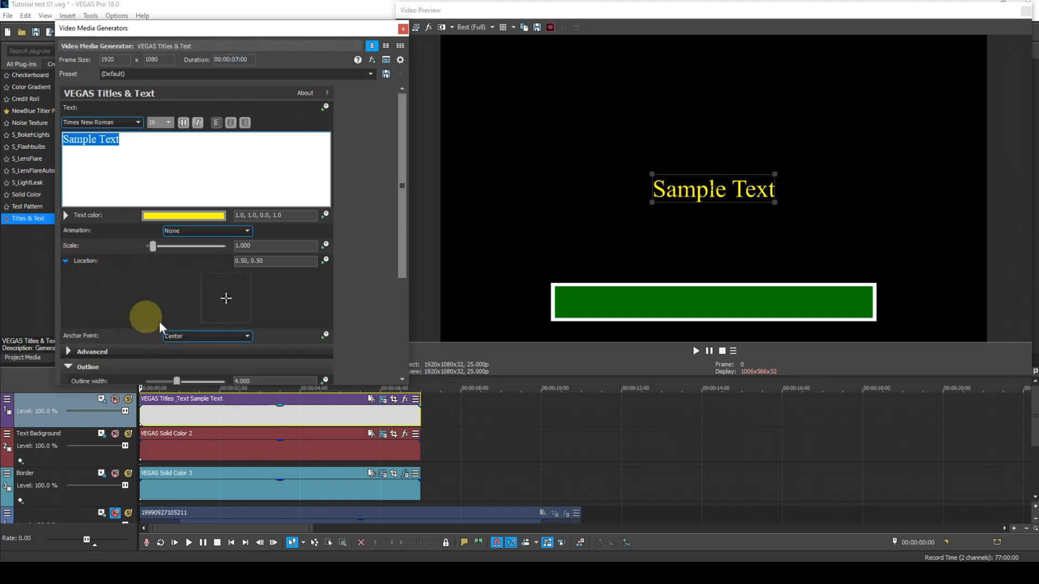
{"action": "left_click_drag", "start_coordinate": [226, 297], "coordinate": [223, 314]}
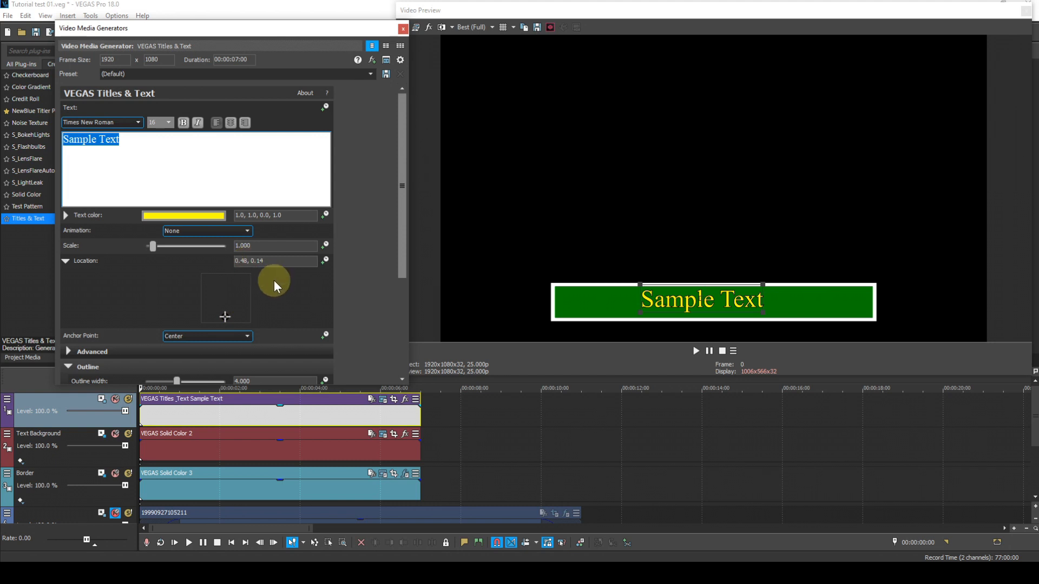
{"action": "key", "text": "BackSpace"}
{"action": "key", "text": "BackSpace"}
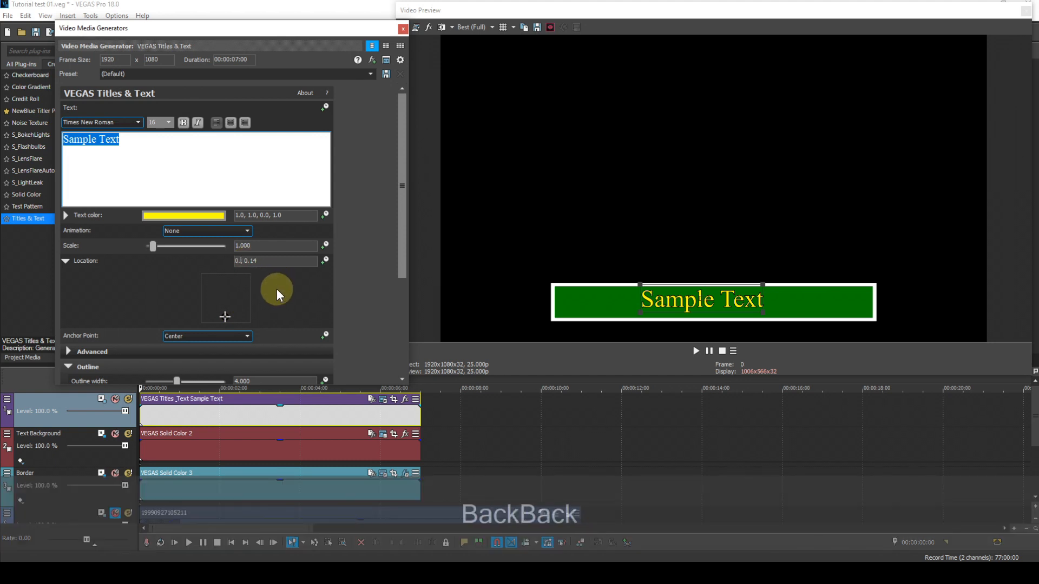
{"action": "type", "text": "5"}
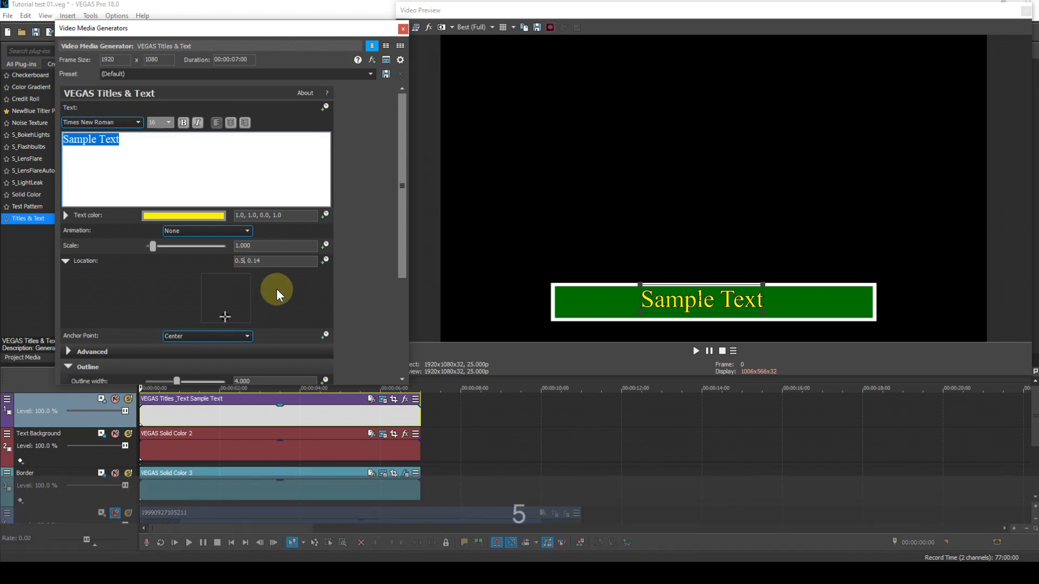
{"action": "key", "text": "Return"}
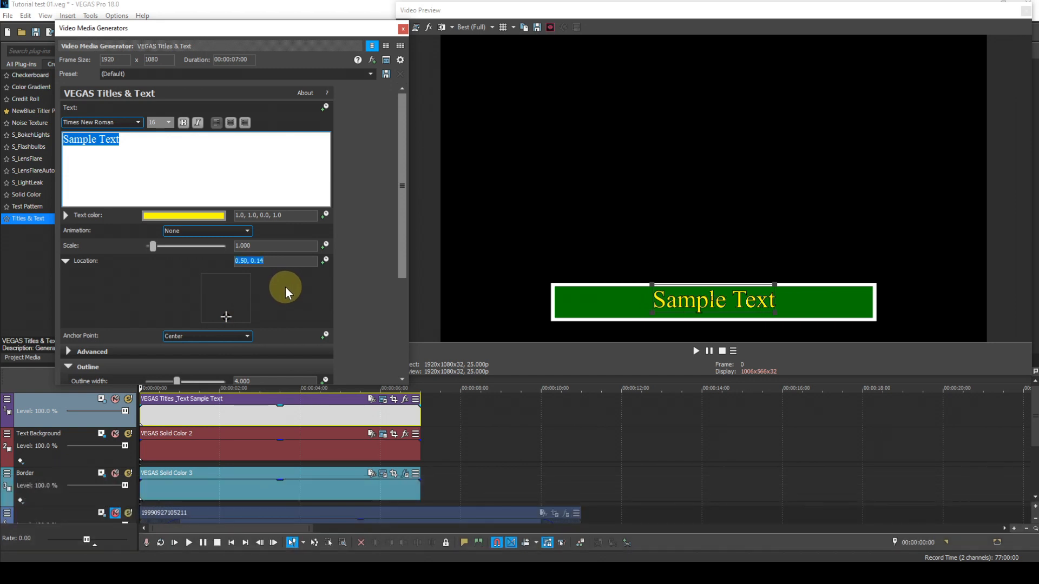
{"action": "left_click", "coordinate": [403, 29]}
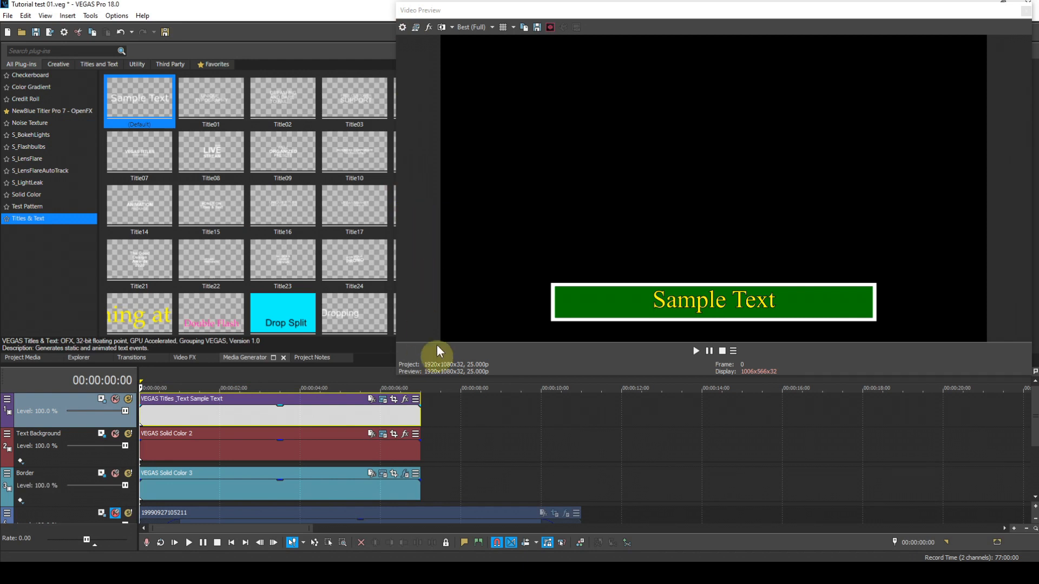
- Select the title, Text Background and Border events together and give them a fade-in and fade-out of just under one second each
{"action": "left_click", "coordinate": [313, 415]}
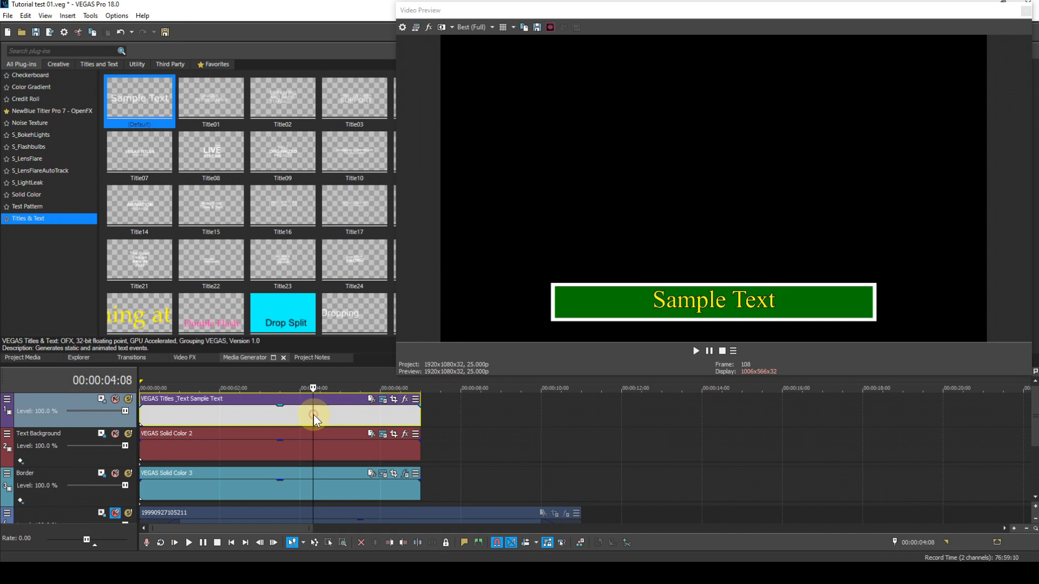
{"action": "key", "text": "shift"}
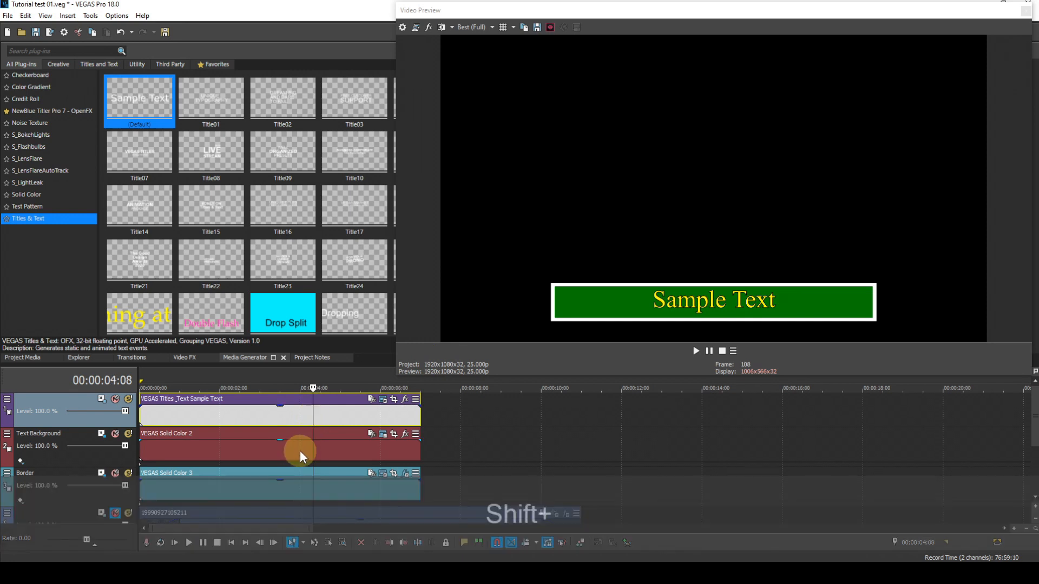
{"action": "left_click", "coordinate": [303, 448], "text": "ctrl"}
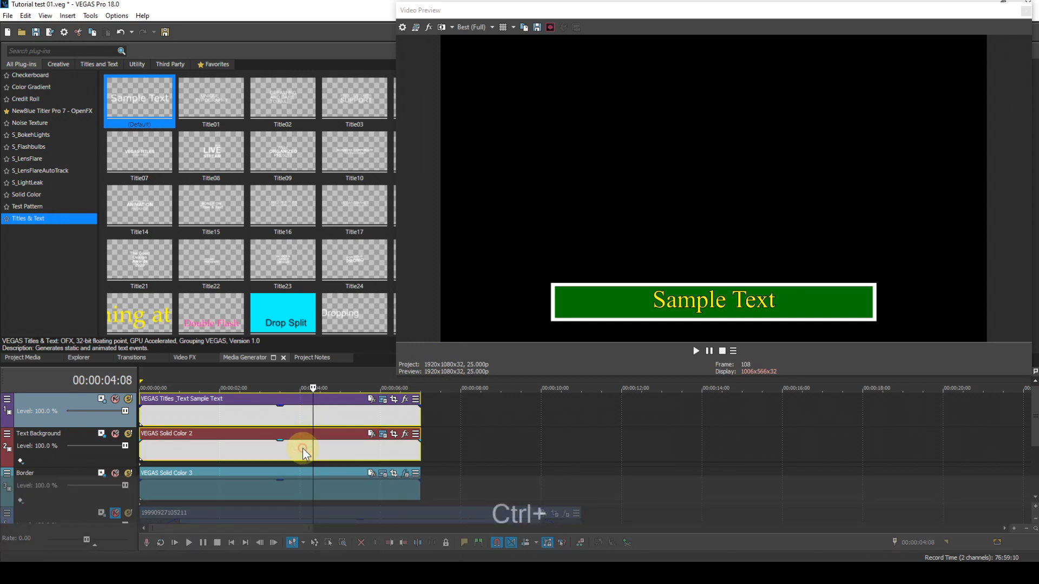
{"action": "left_click", "coordinate": [300, 483], "text": "ctrl"}
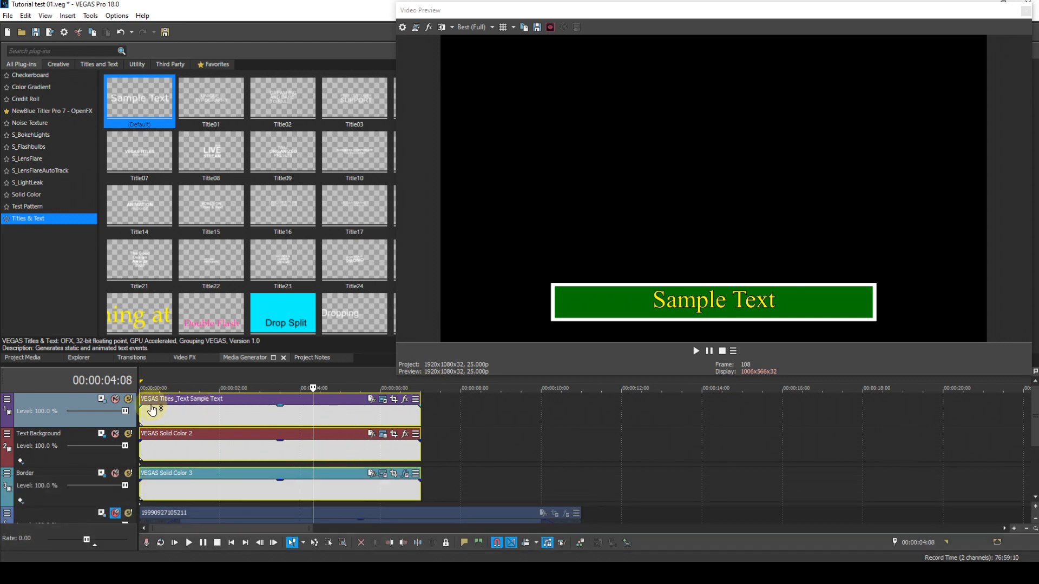
{"action": "left_click_drag", "start_coordinate": [139, 407], "coordinate": [173, 407]}
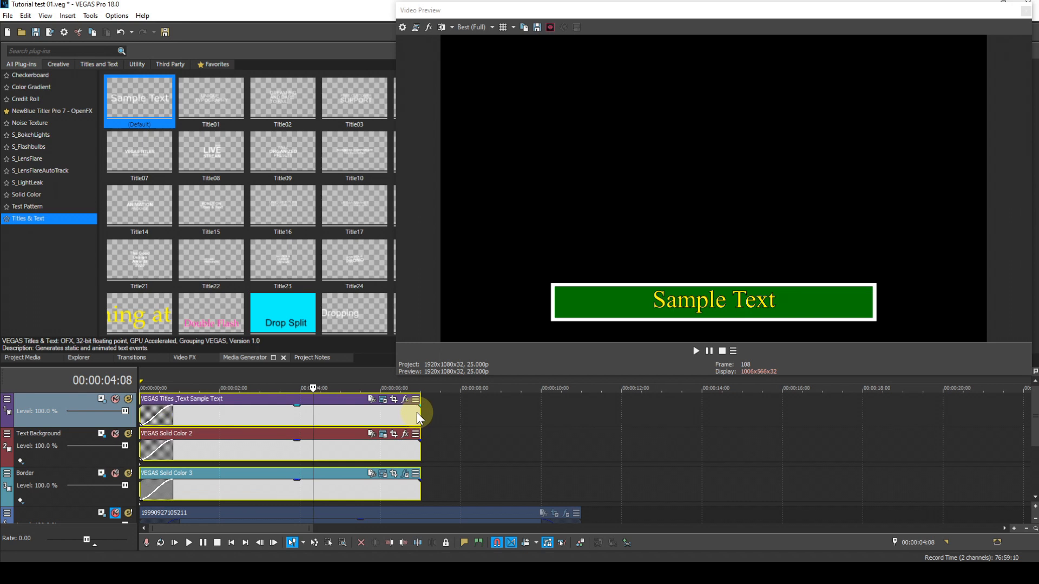
{"action": "left_click_drag", "start_coordinate": [420, 406], "coordinate": [390, 405]}
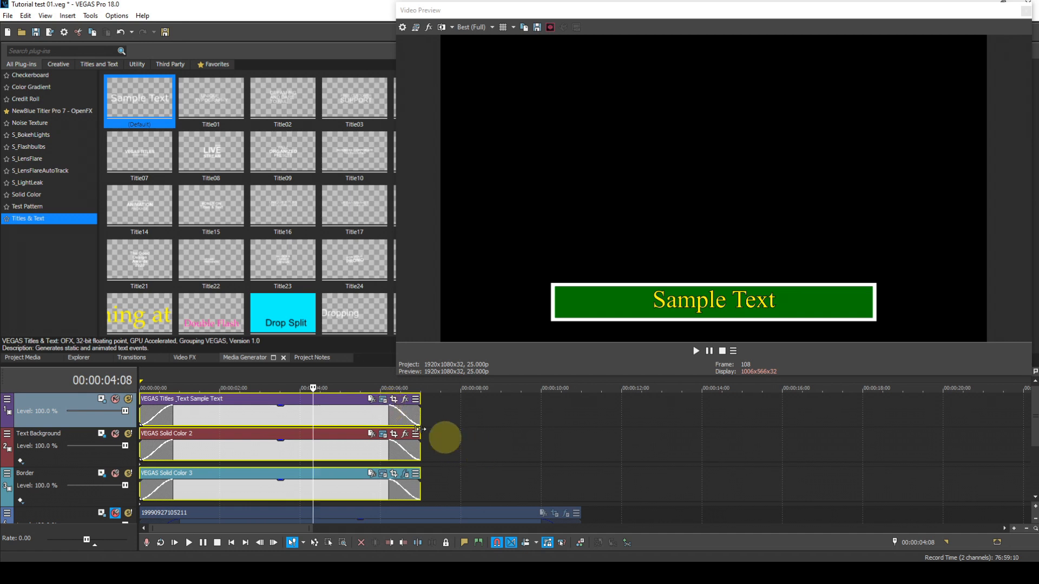
- Shift the three selected title events to start at about 1.7 seconds, and unmute the photo track beneath them
{"action": "left_click_drag", "start_coordinate": [277, 416], "coordinate": [355, 420]}
{"action": "left_click", "coordinate": [336, 383]}
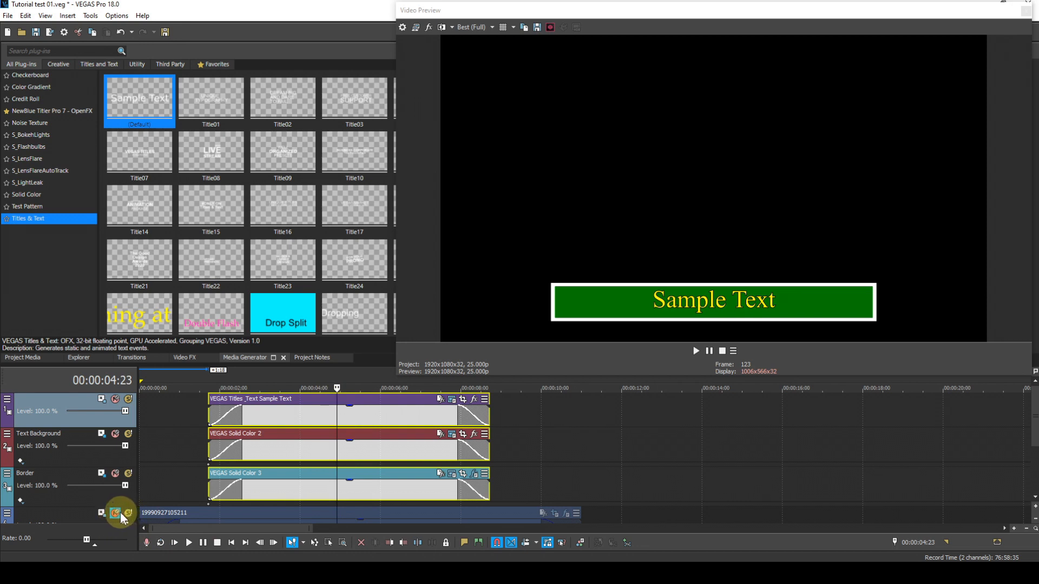
{"action": "left_click", "coordinate": [116, 512]}
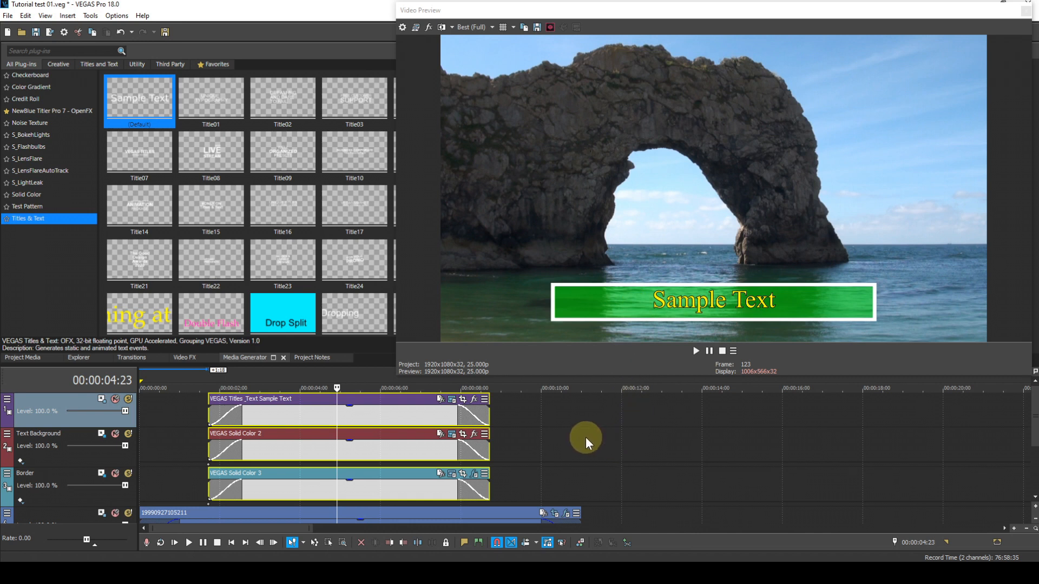
- Replace the title event's sample text with "Durdle Door" and close the generator settings
{"action": "left_click", "coordinate": [452, 400]}
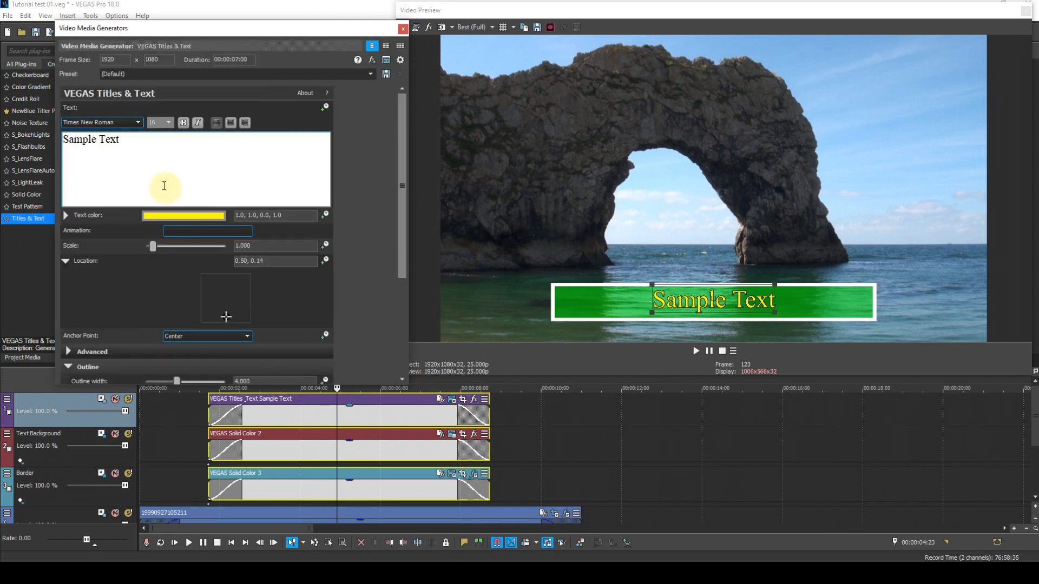
{"action": "left_click_drag", "start_coordinate": [121, 140], "coordinate": [84, 140]}
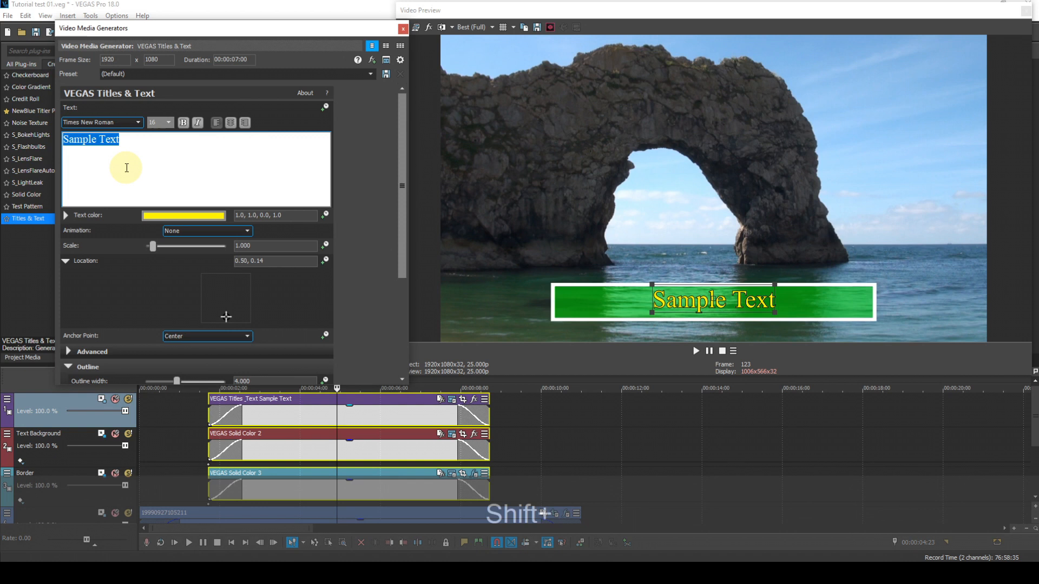
{"action": "type", "text": "Durdl"}
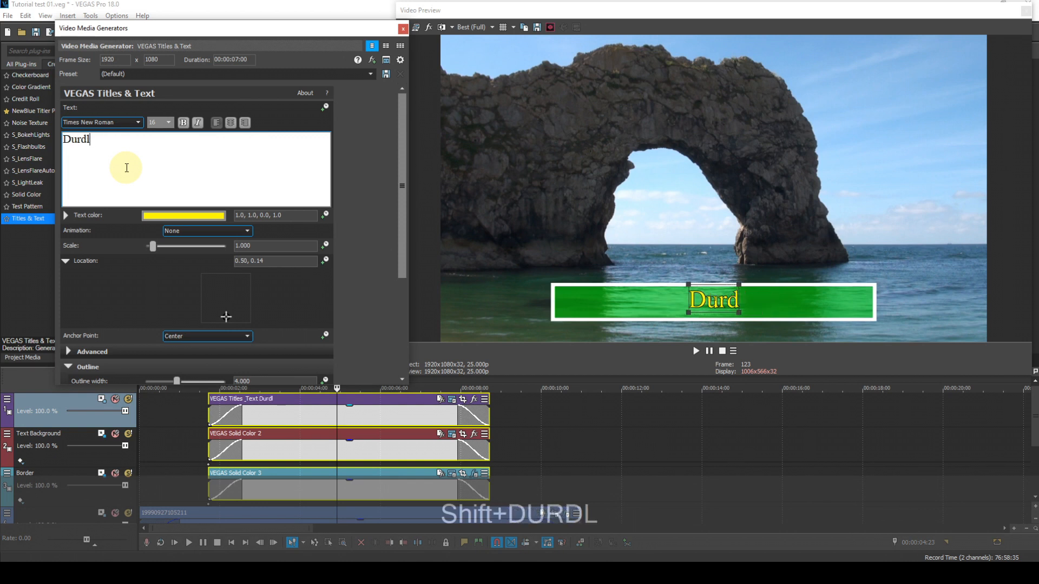
{"action": "type", "text": "e Door"}
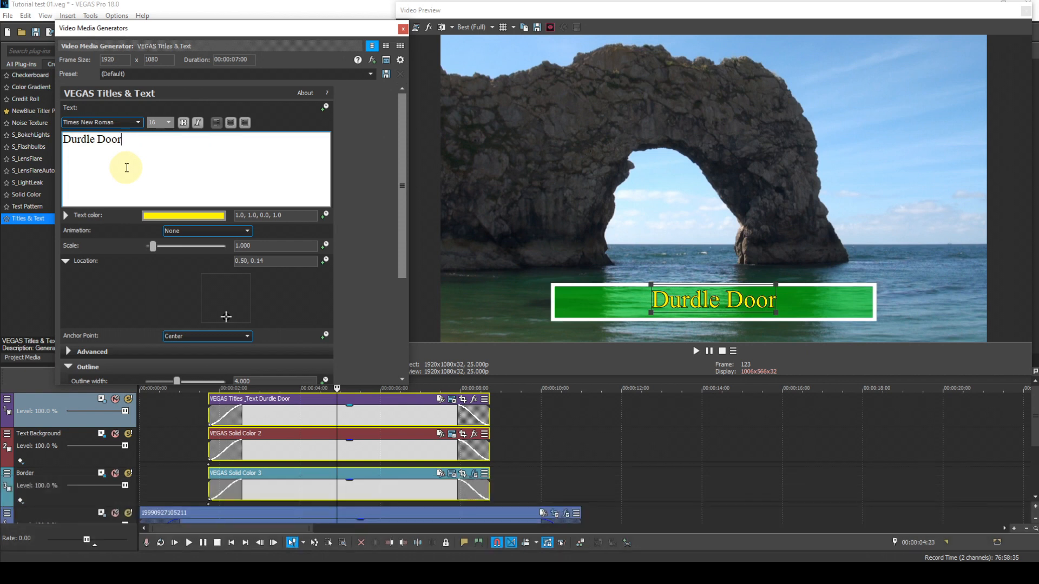
{"action": "left_click", "coordinate": [404, 28]}
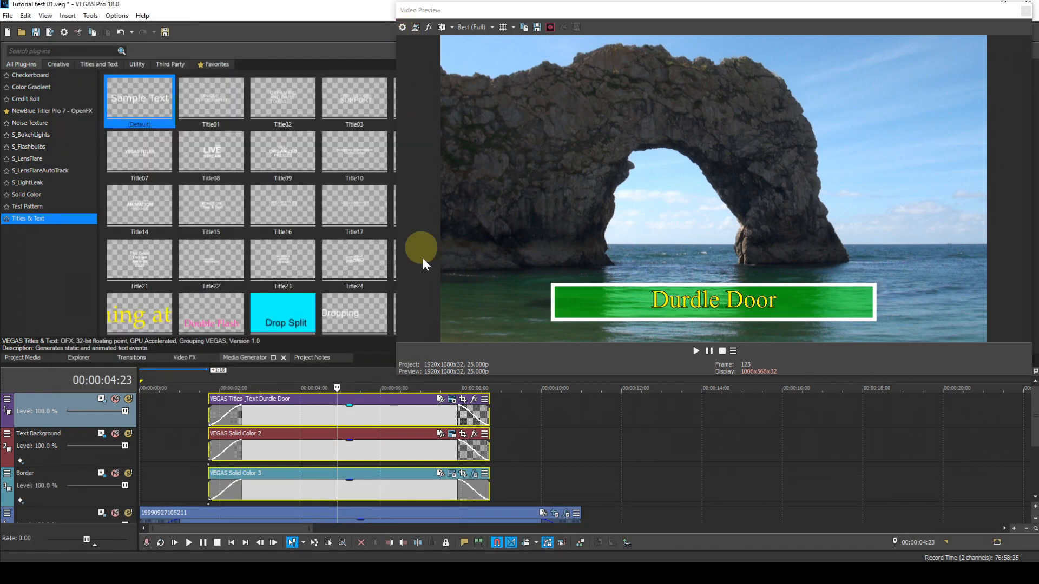